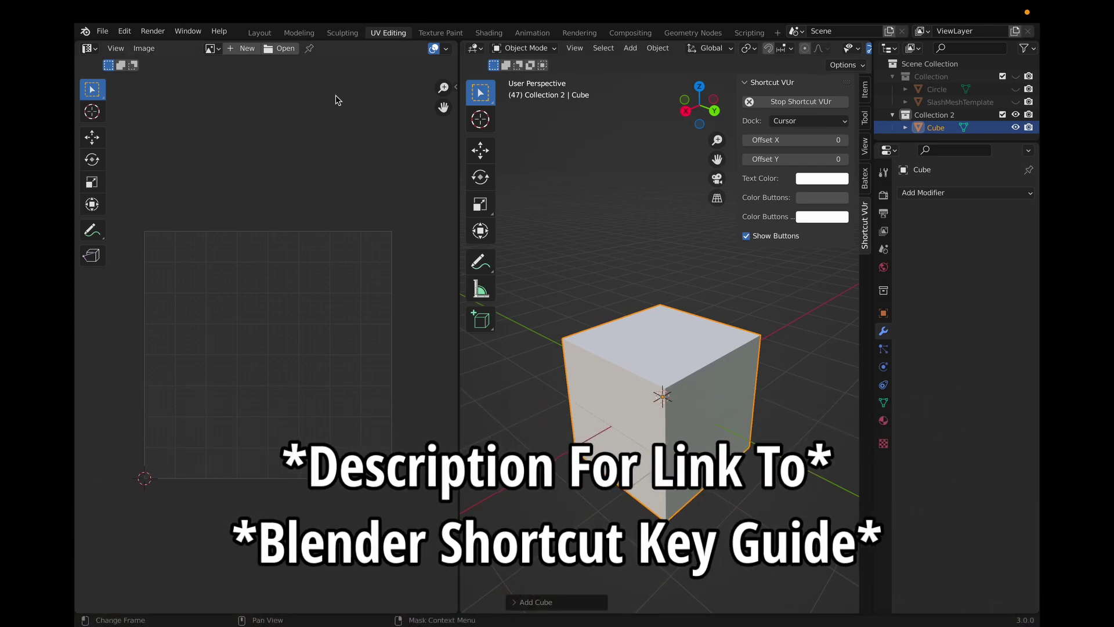
Step: Delete the cube from the scene
middle_drag(637, 332, 738, 394)
middle_drag(681, 371, 649, 366)
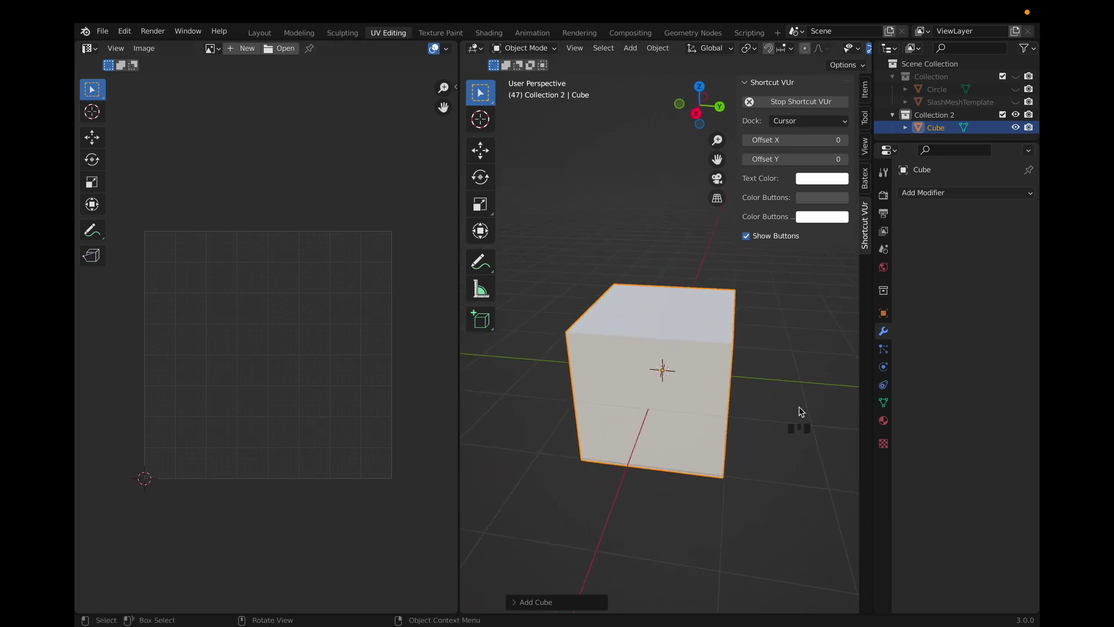
middle_drag(806, 413, 767, 403)
click(748, 400)
key(x)
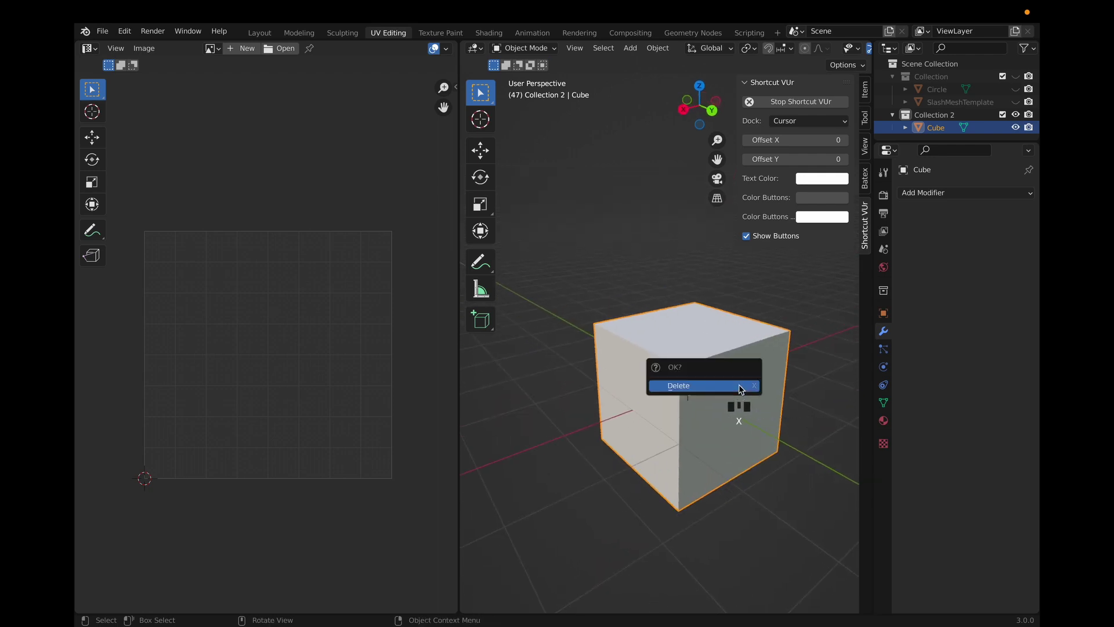
click(739, 385)
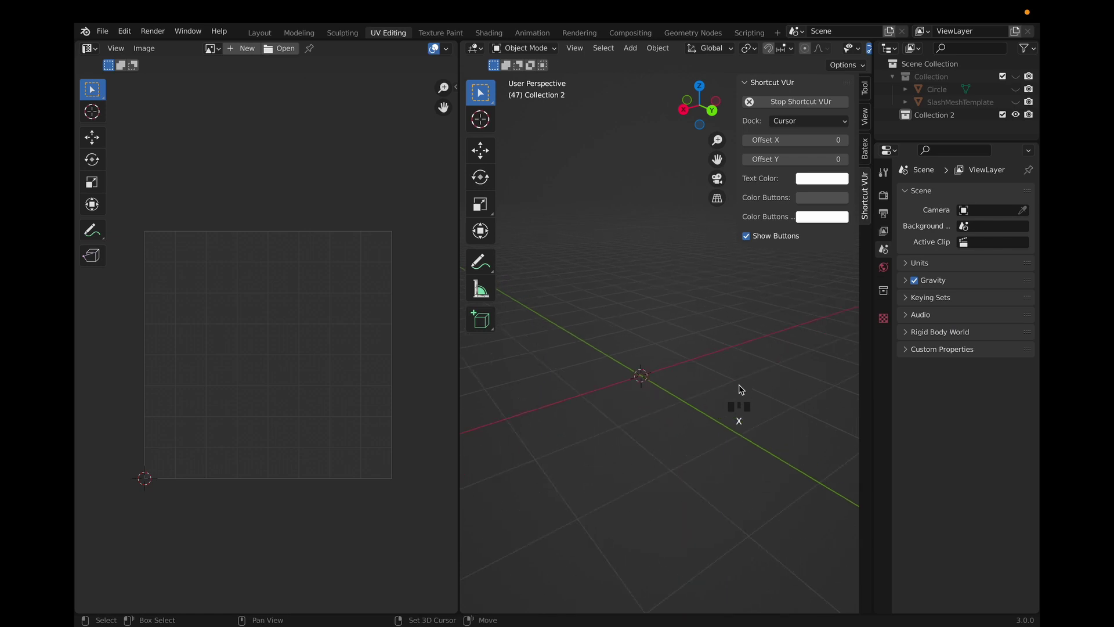
Step: Add a mesh circle at the scene origin and enter Edit Mode with vertex selection
key(shift+a)
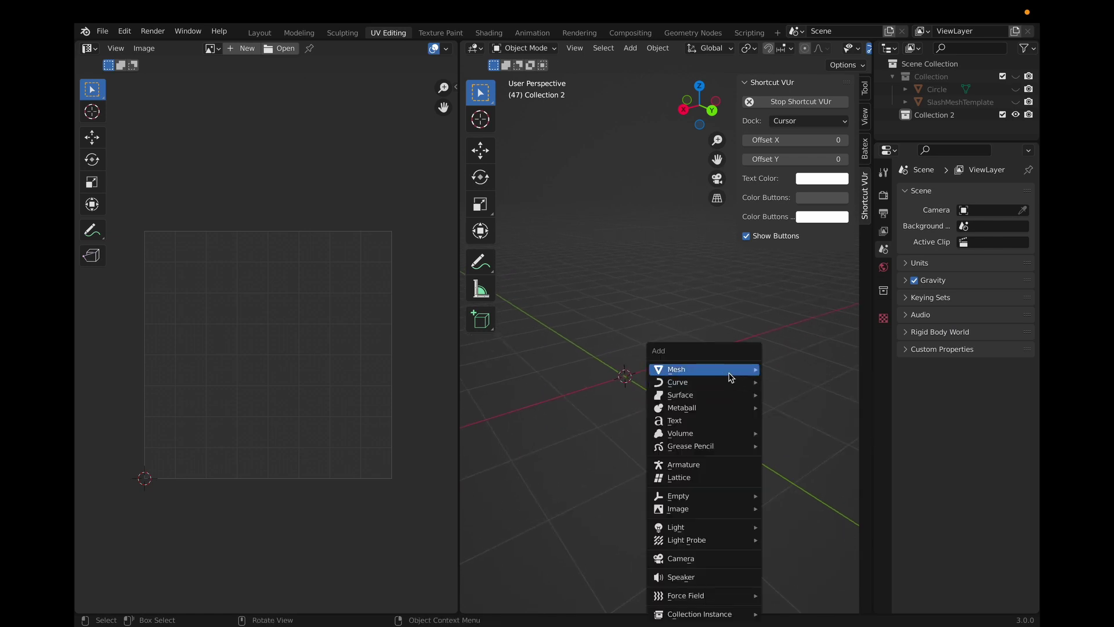
mouse_move(720, 374)
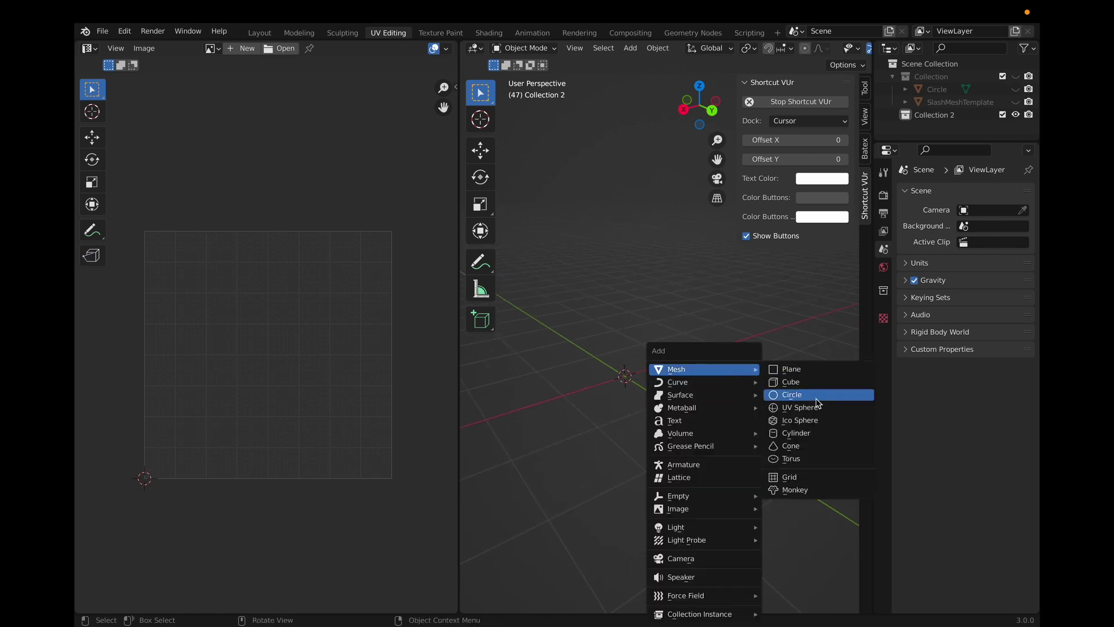
click(790, 395)
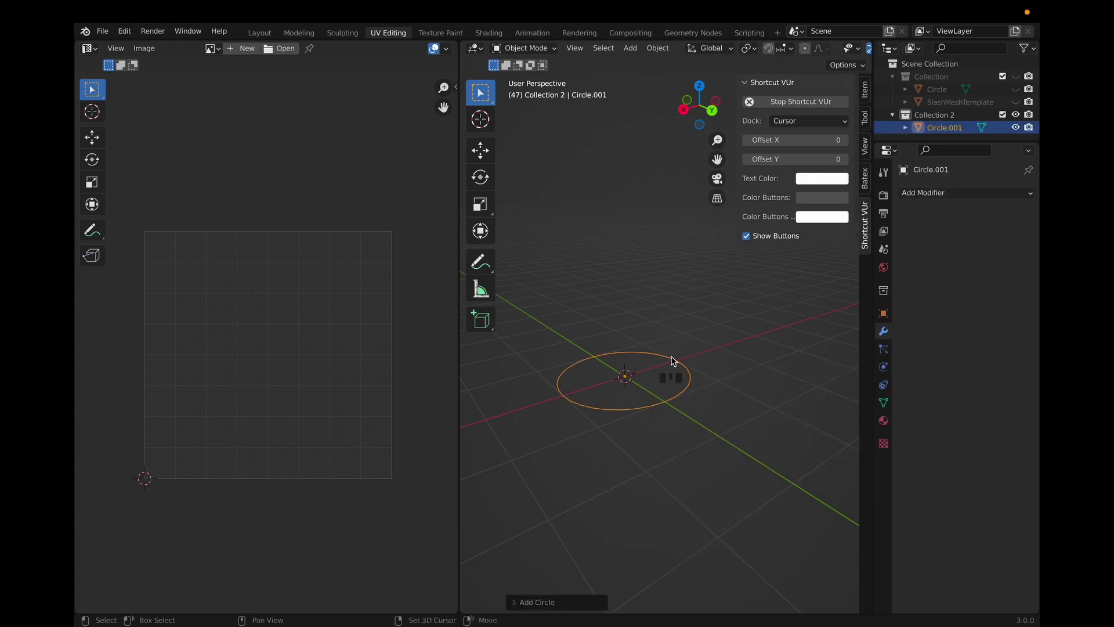
key(Tab)
scroll(717, 337, up, 2)
key(1)
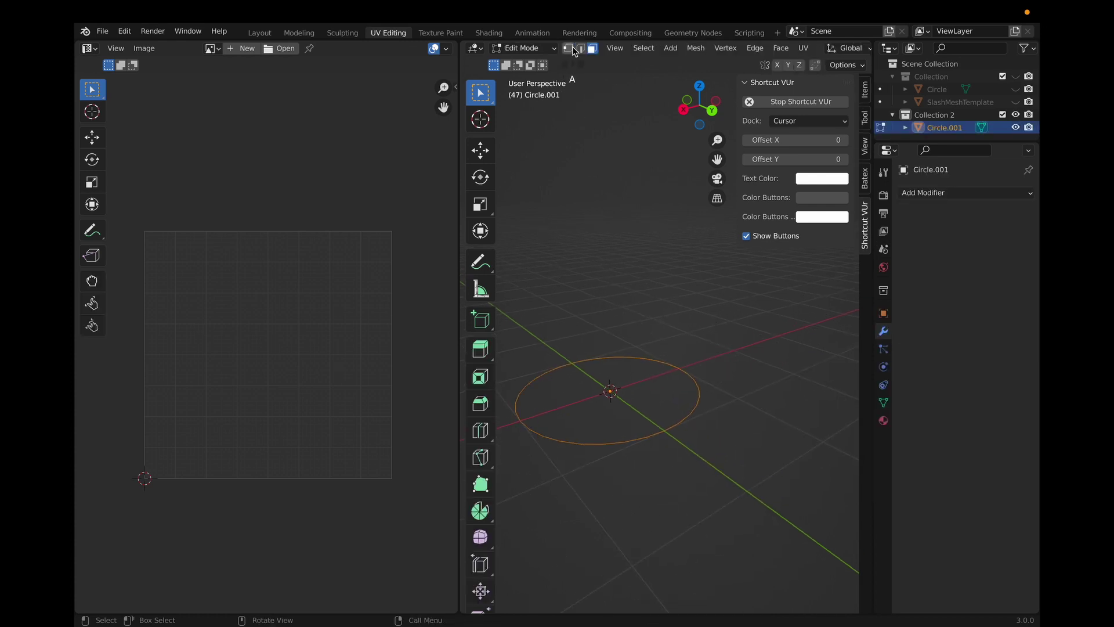
middle_drag(652, 283, 663, 284)
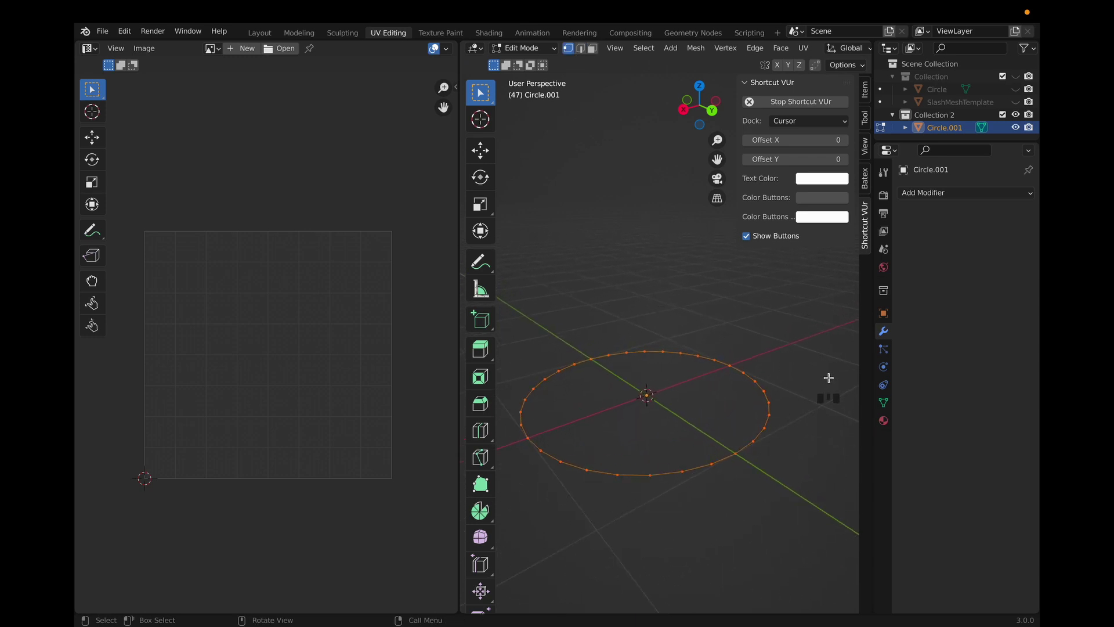
Step: Extrude the circle's vertices and scale the new ring inward to about a quarter of the outer radius
key(e)
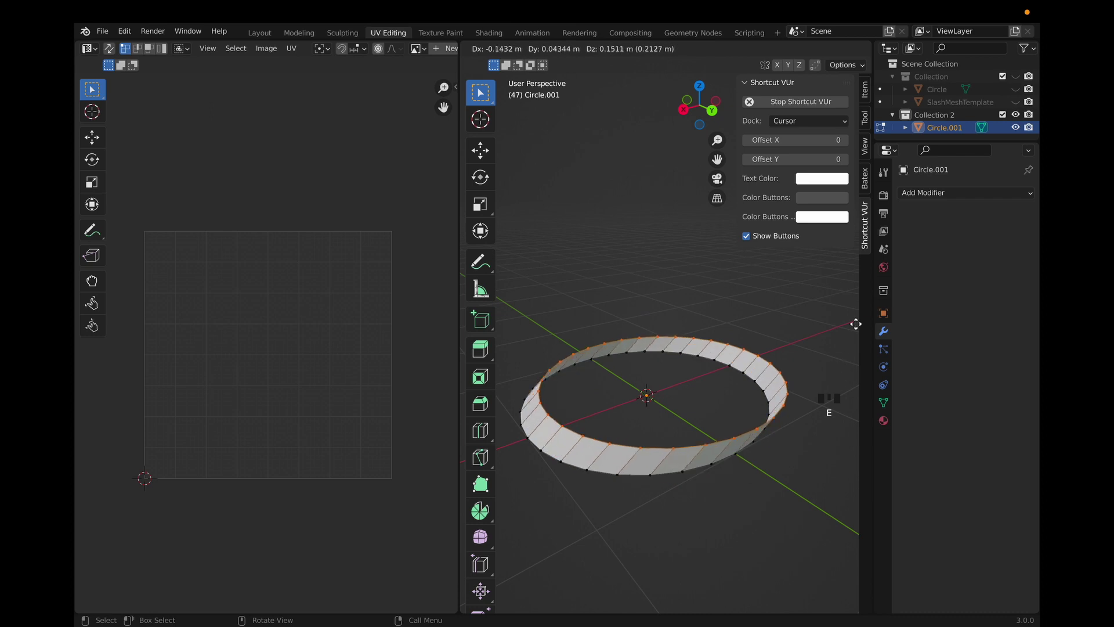
right_click(844, 366)
key(s)
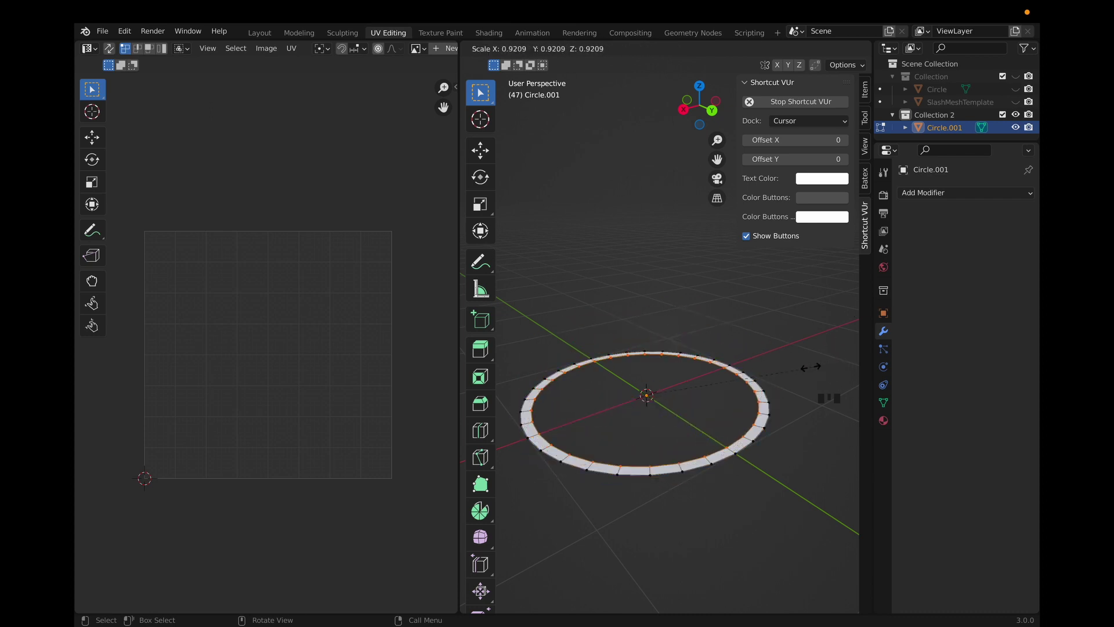
click(689, 389)
Step: Raise the inner ring along Z above the outer edge to make a shallow cone with an open centre
scroll(689, 389, up, 1)
key(g)
key(z)
click(689, 389)
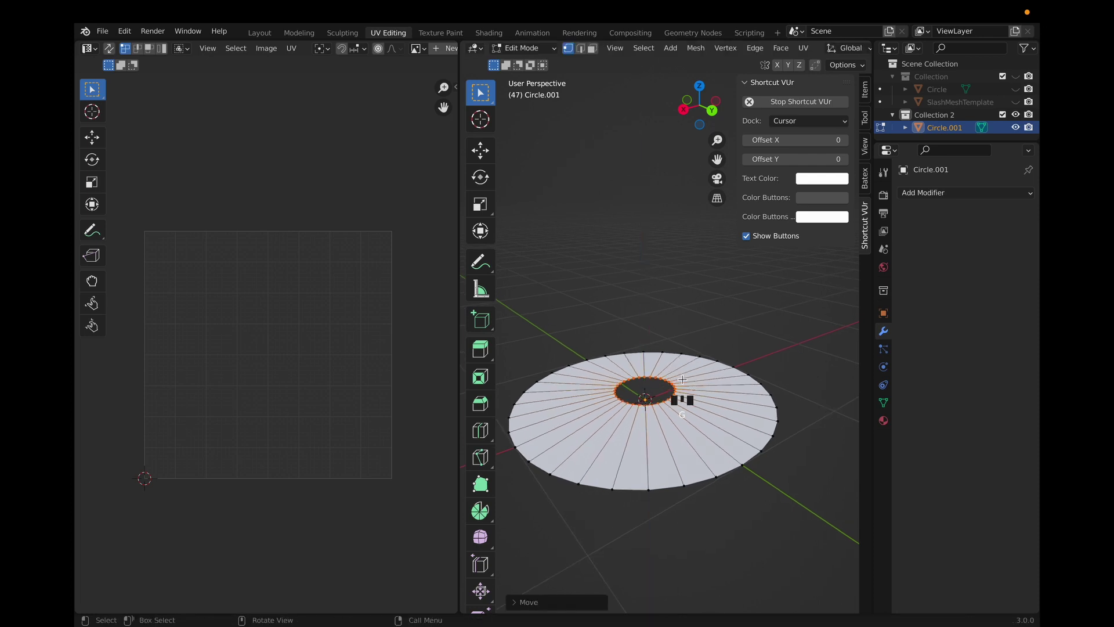
mouse_move(689, 388)
middle_down()
mouse_move(667, 373)
mouse_move(681, 378)
middle_up()
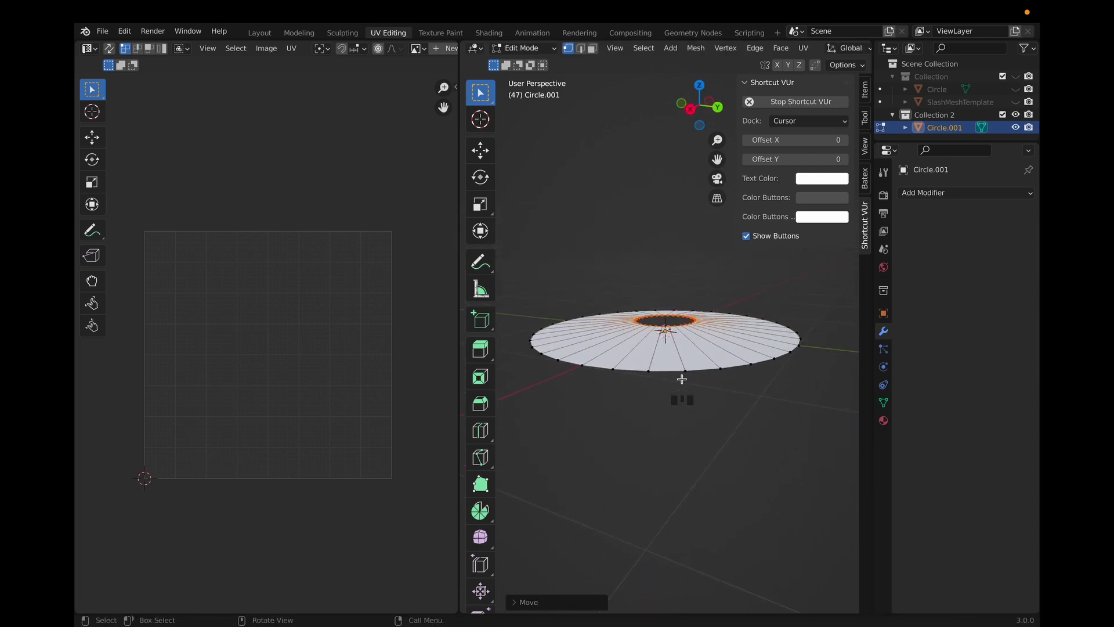
key(g)
click(691, 323)
key(Tab)
key(Tab)
Step: Select the entire mesh and unwrap it with Lightmap Pack
key(a)
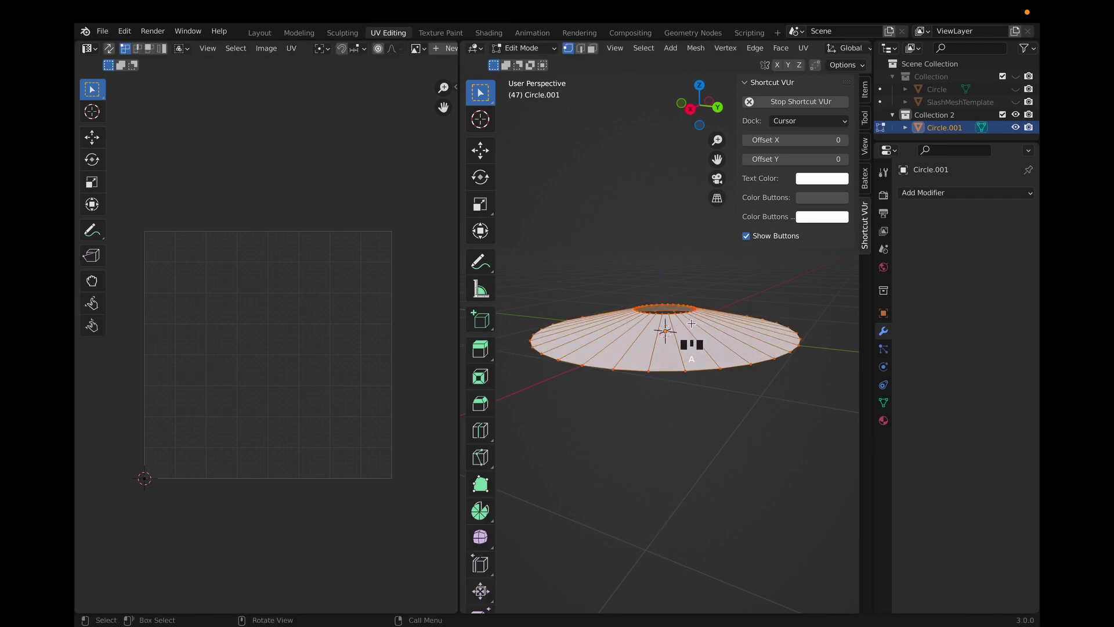
middle_drag(735, 319, 738, 356)
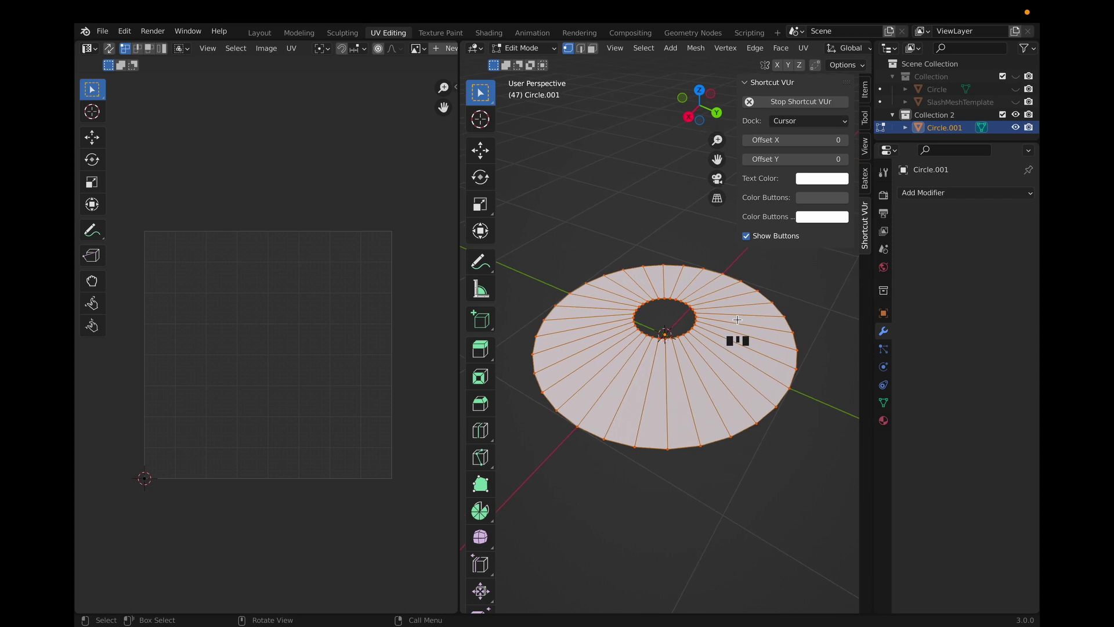
click(804, 48)
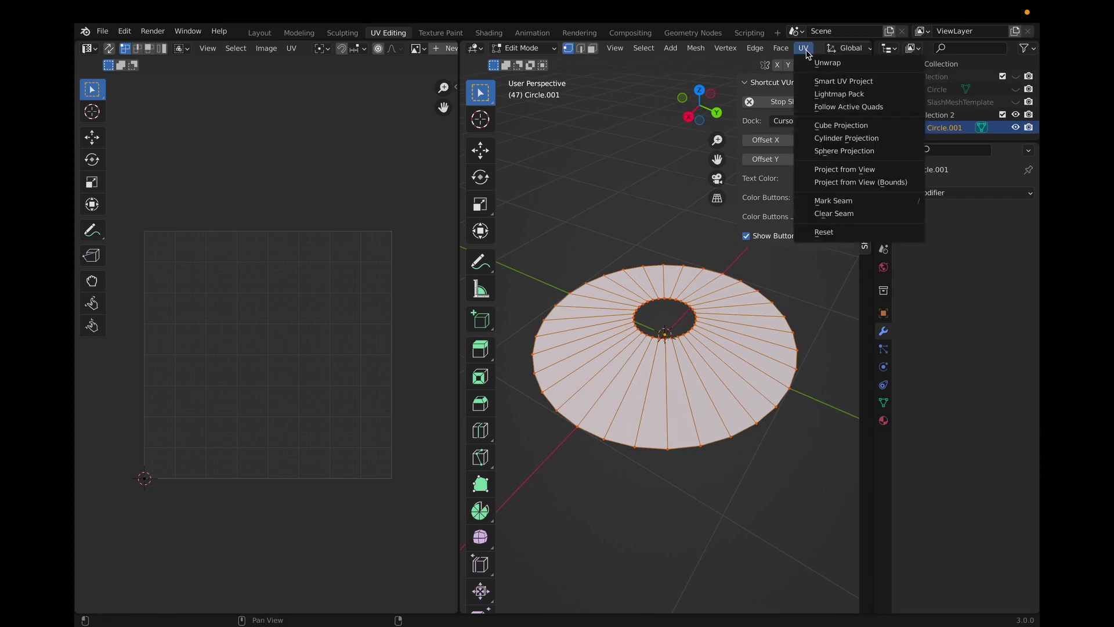
click(851, 96)
click(869, 235)
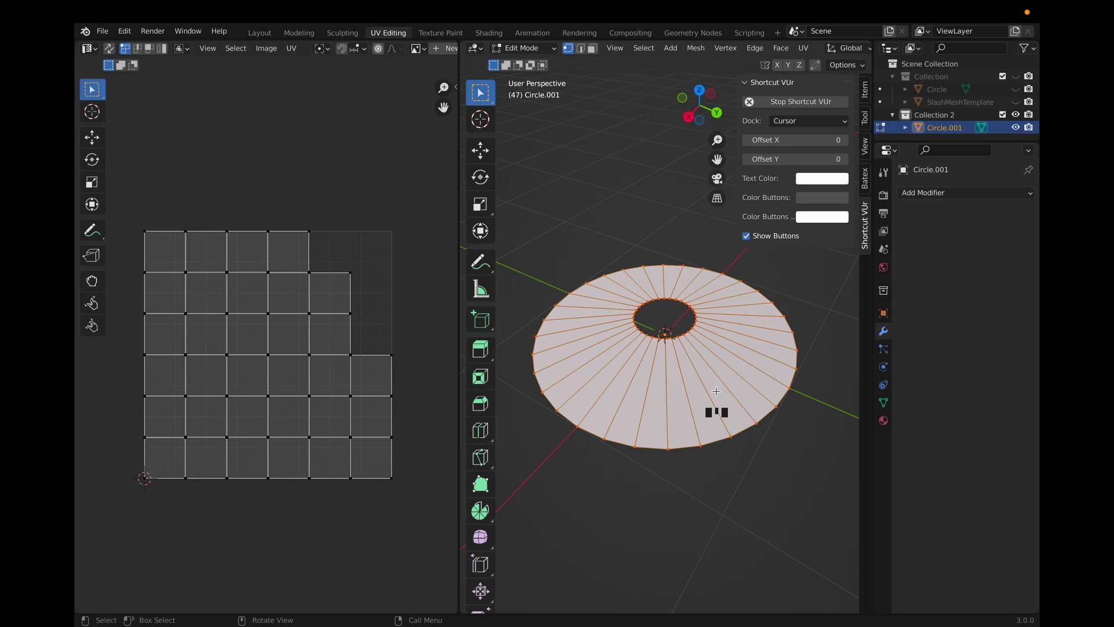
Step: Make one front face active while keeping all faces selected, and unwrap the mesh with Follow Active Quads
key(3)
shift+click(682, 419)
shift+click(683, 417)
scroll(684, 429, up, 3)
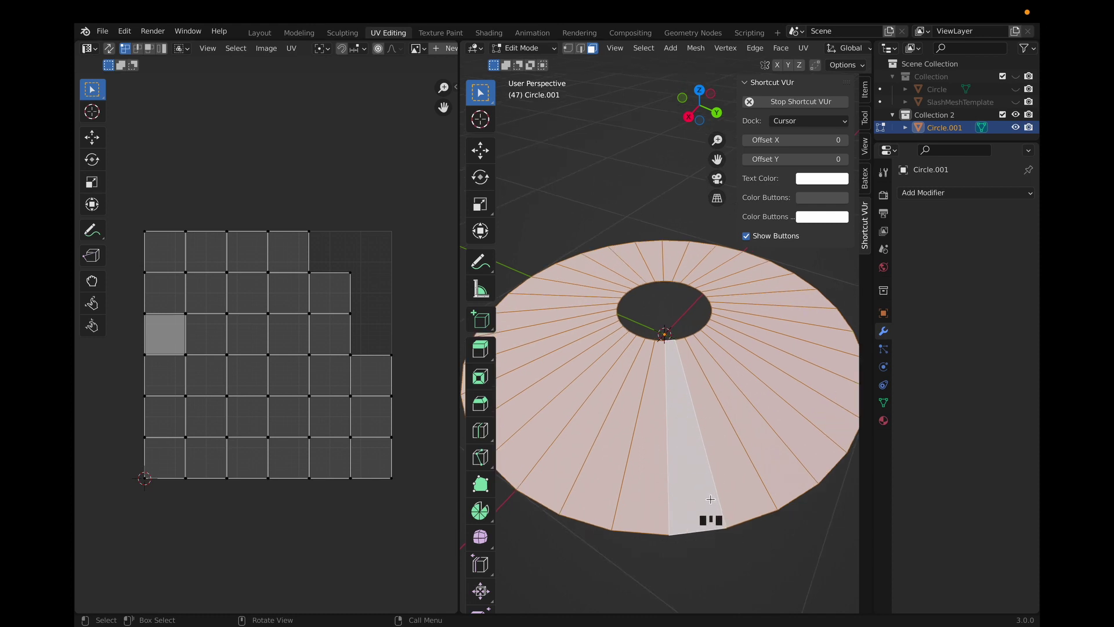
click(804, 49)
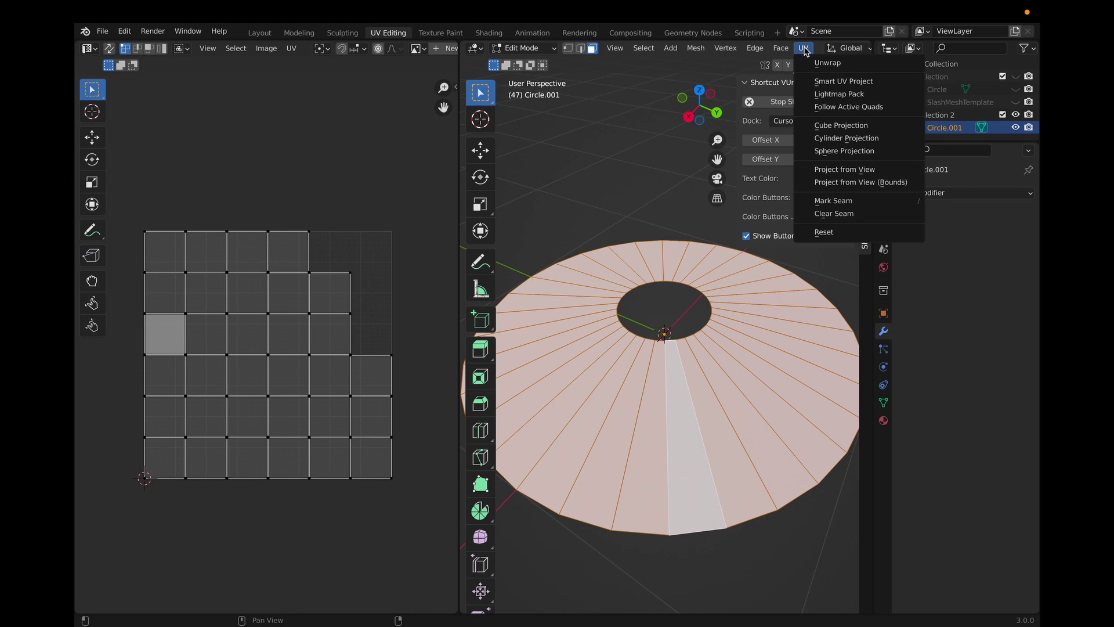
click(846, 107)
click(845, 151)
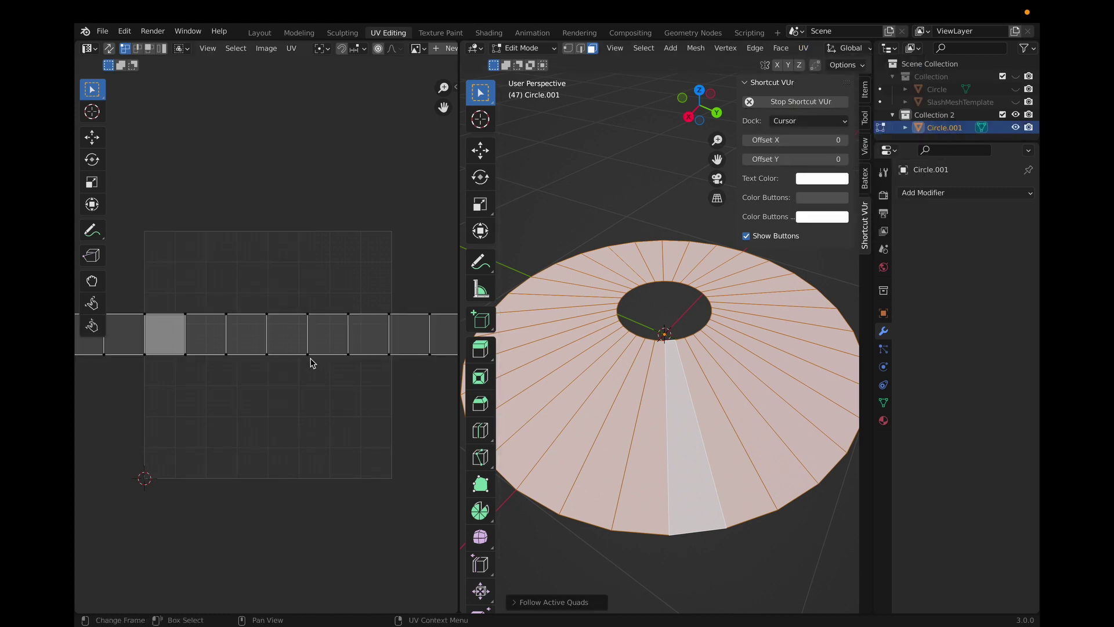
Step: Select the whole row of UV quads and squash it along X into a very thin vertical strip
scroll(312, 363, down, 2)
scroll(301, 473, down, 2)
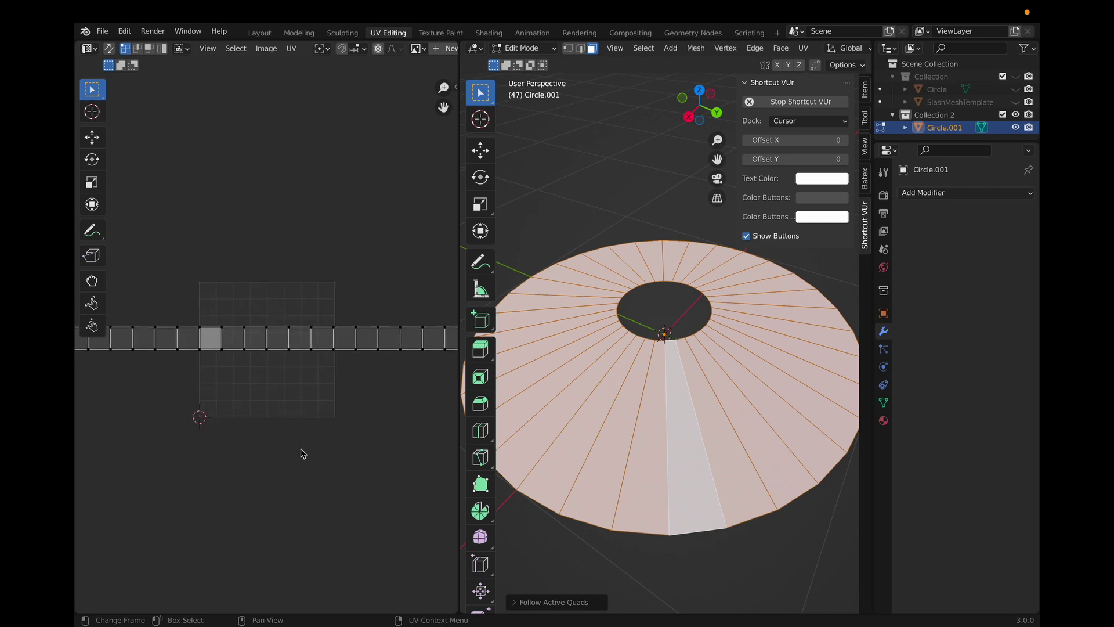
scroll(294, 340, left, 2)
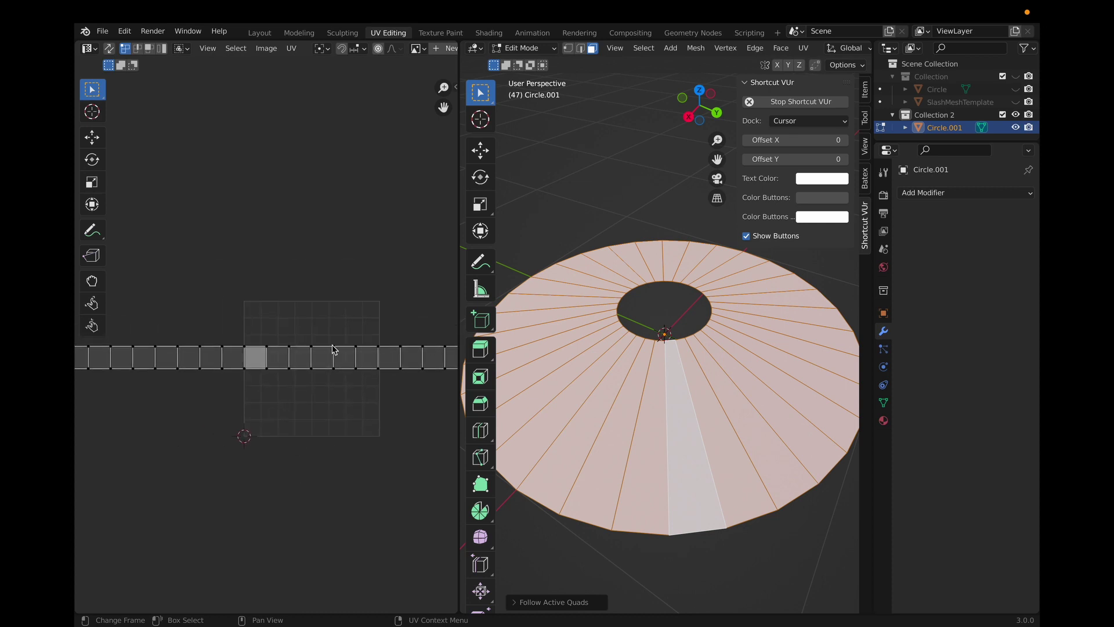
key(a)
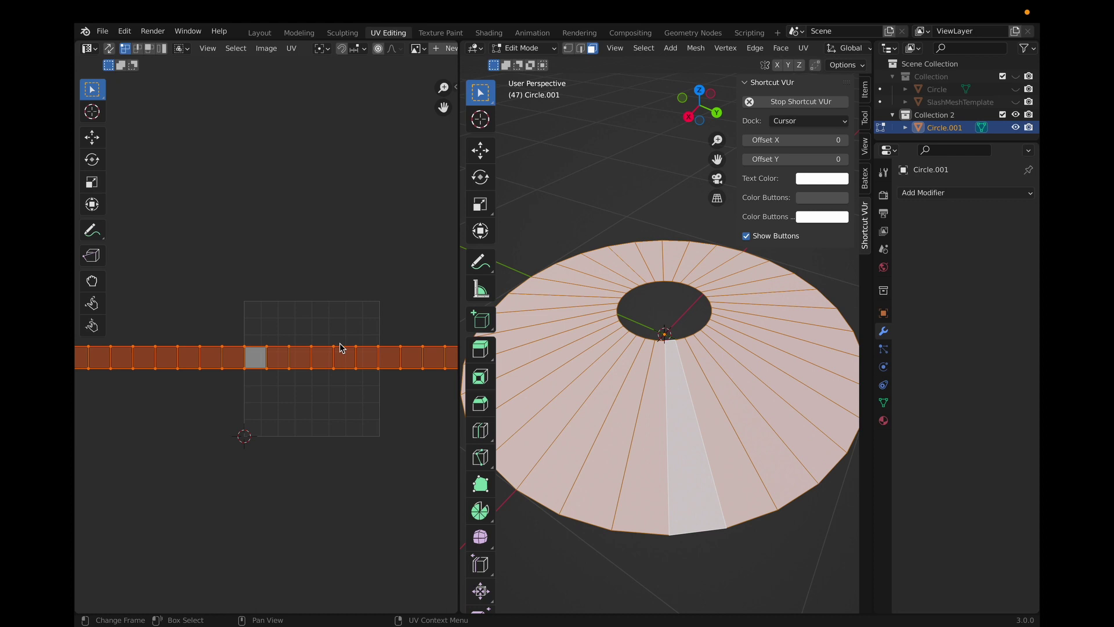
click(291, 49)
key(s)
key(x)
key(0)
key(Return)
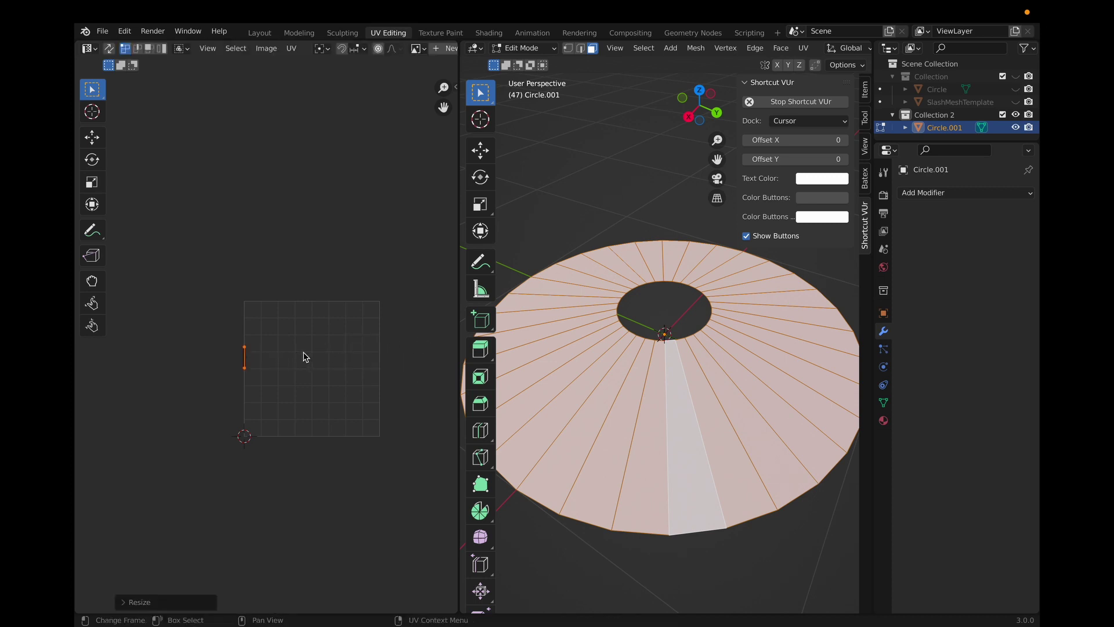
Step: Move the thin UV strip near the middle of the UV tile and scale it up about 4.3 times
key(g)
click(372, 369)
key(s)
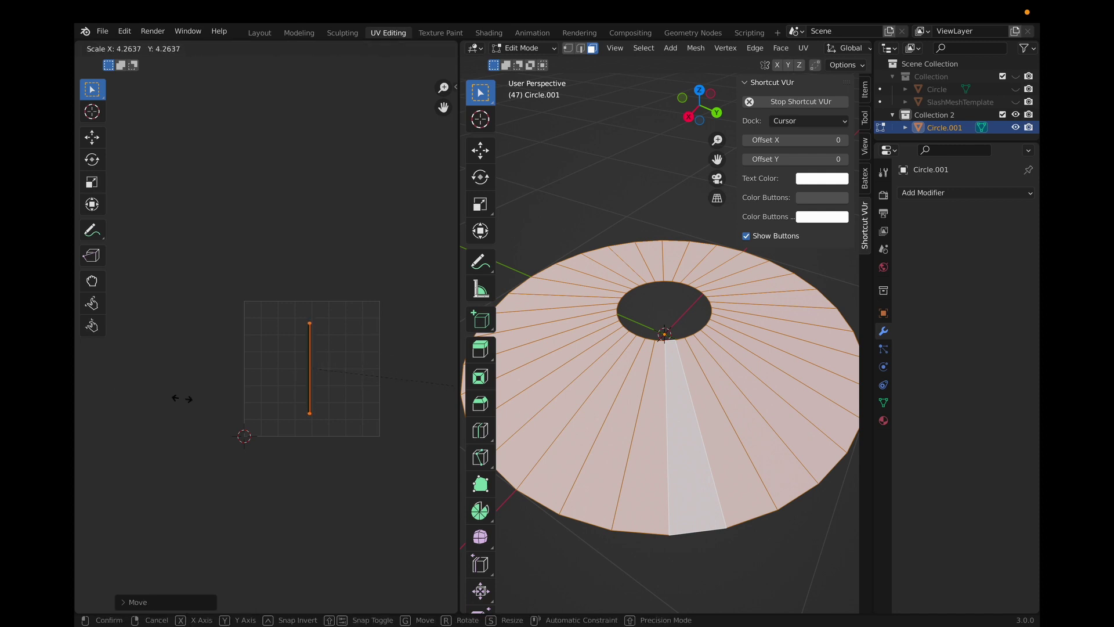
click(197, 398)
Step: Scale the UV strip along X until it covers about 80% of the tile's width
scroll(328, 318, up, 3)
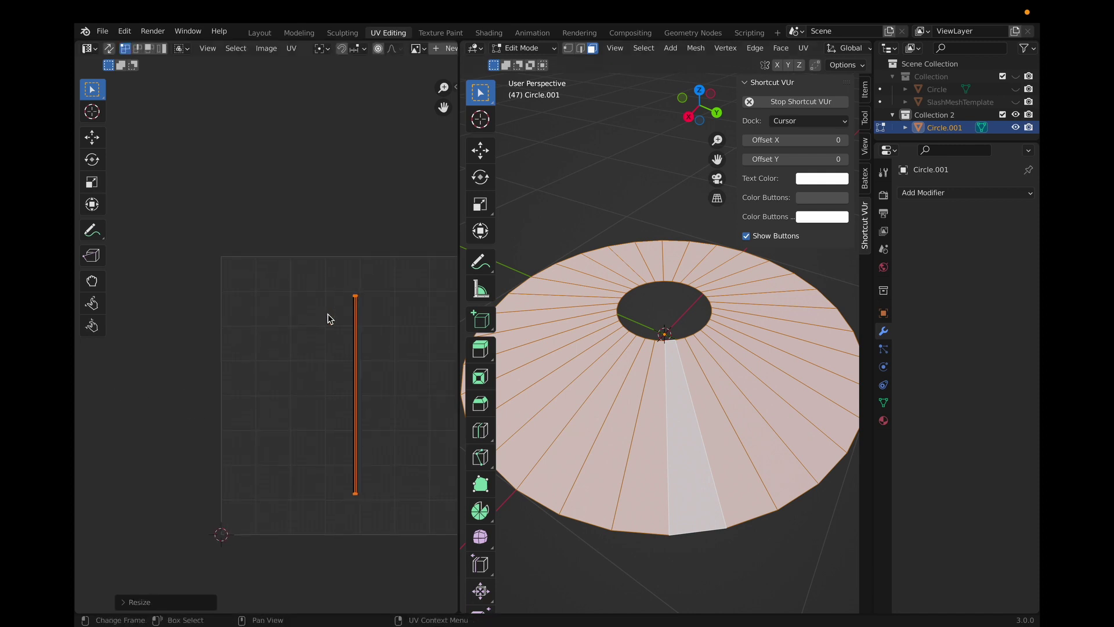
scroll(384, 329, right, 3)
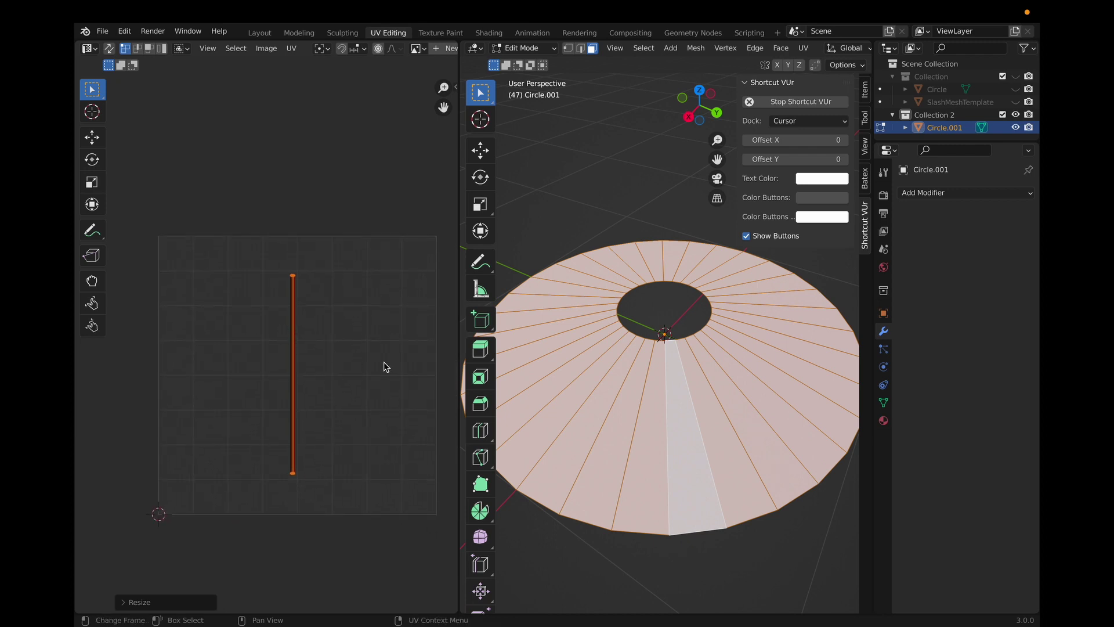
key(s)
key(x)
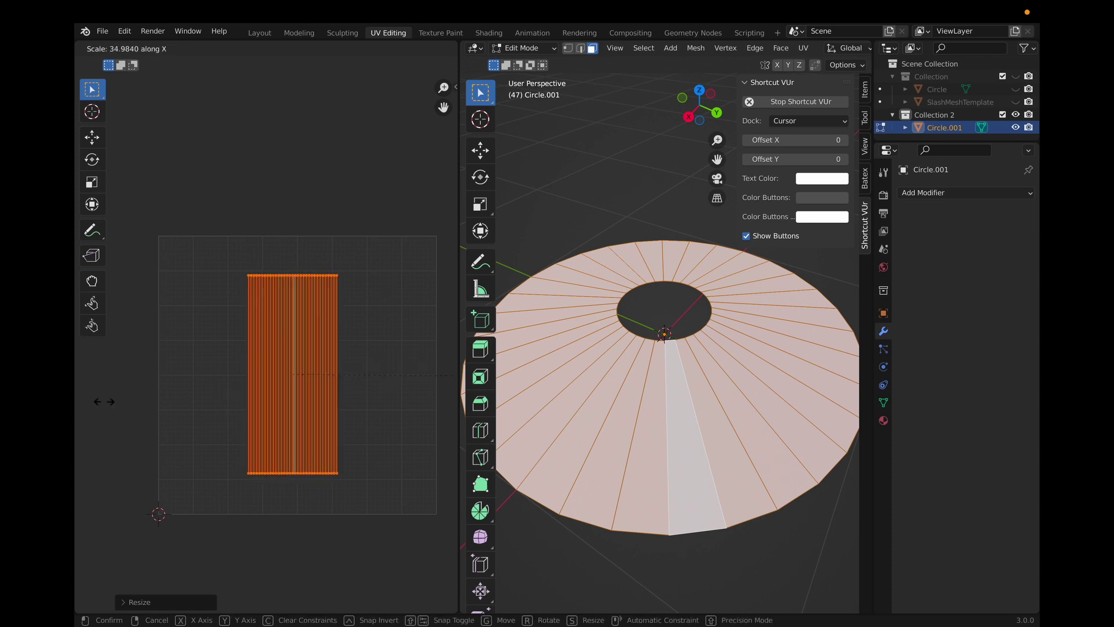
click(211, 528)
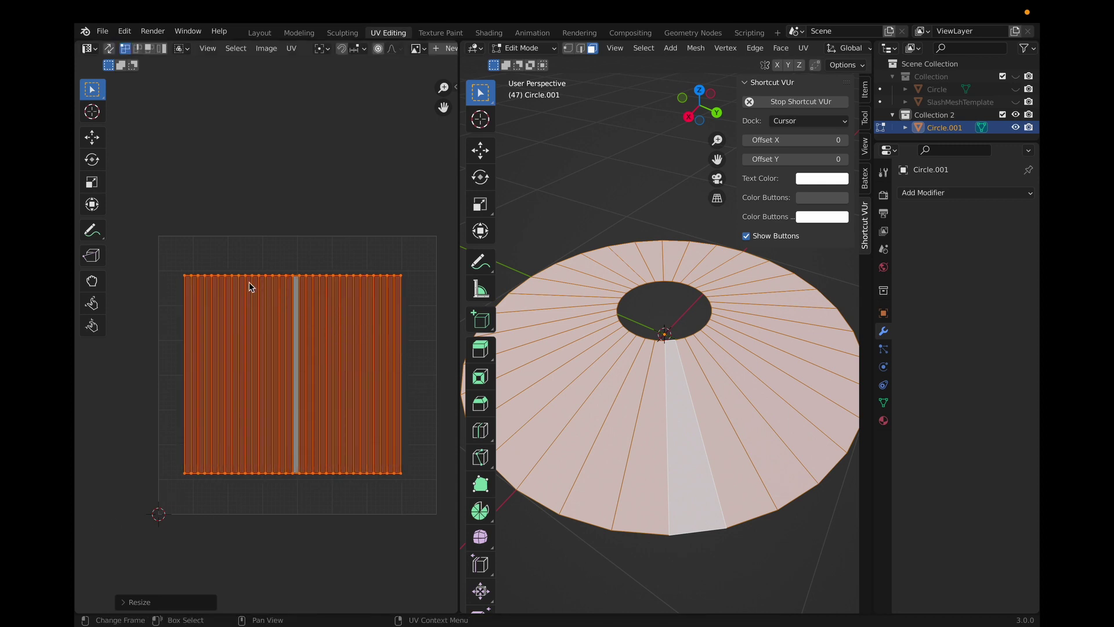
Step: Scale the UV layout along Y until it fills the tile's height
key(s)
key(y)
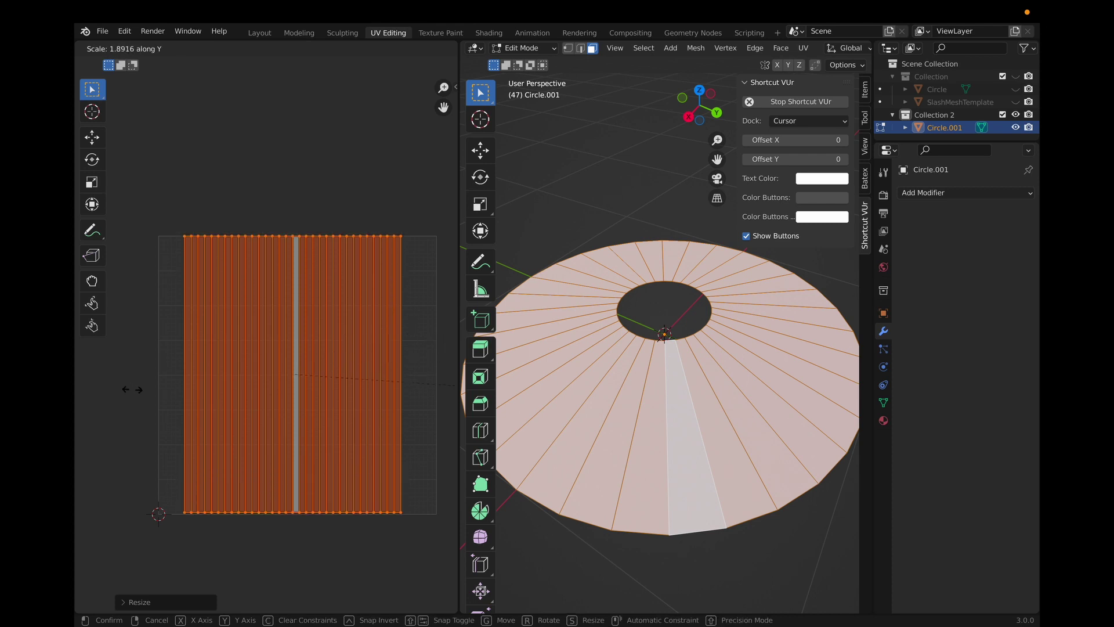
click(132, 390)
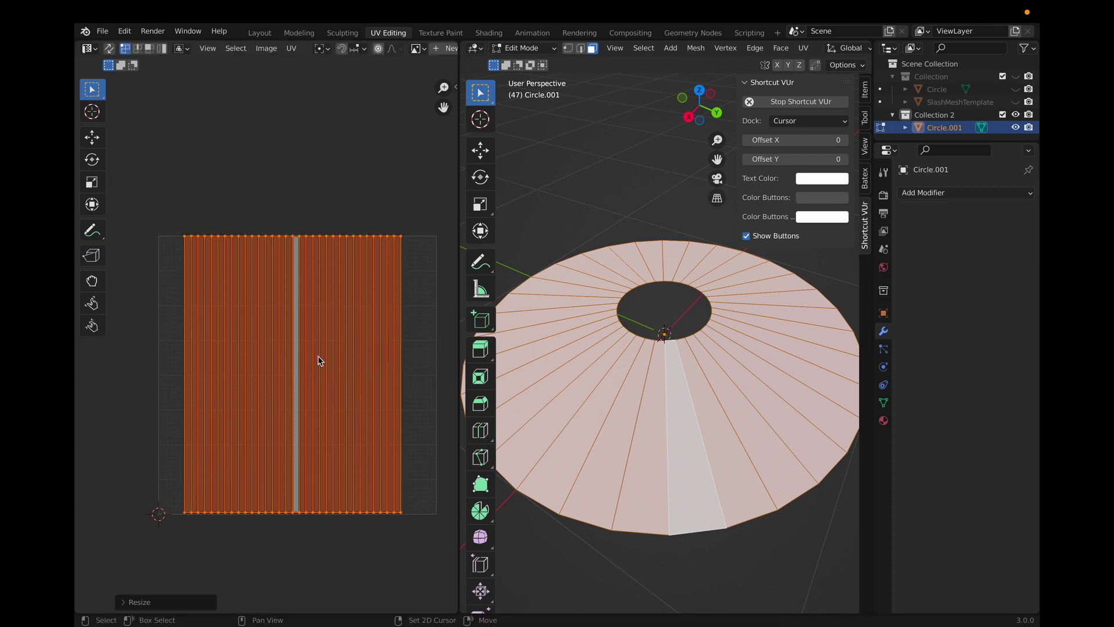
Step: Select the bottom row of UV vertices and move it down onto the tile's lower edge
click(438, 532)
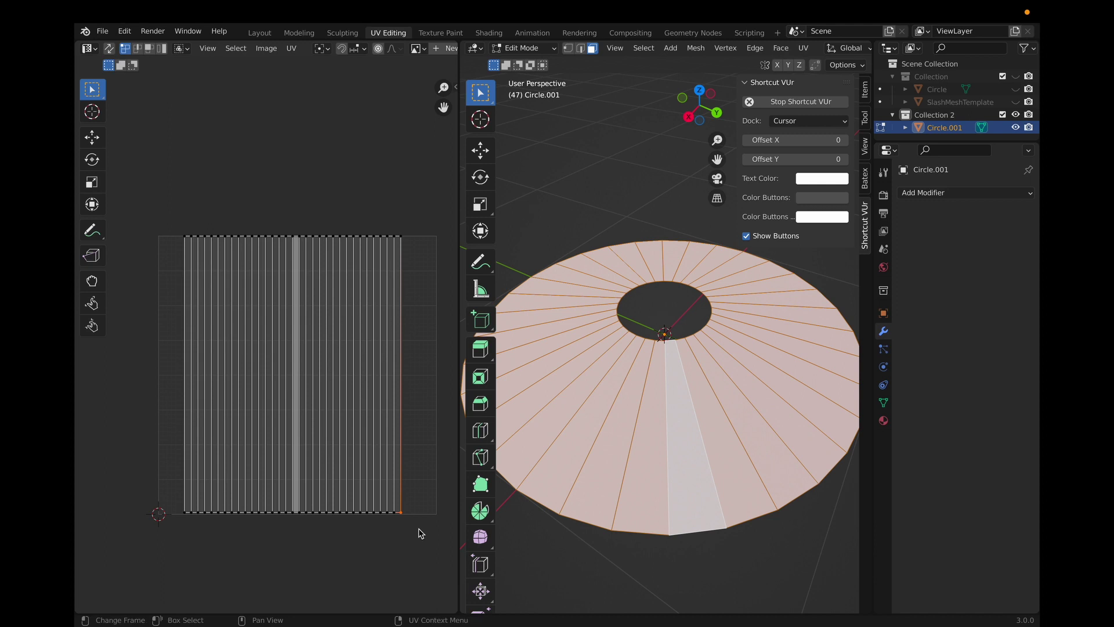
drag(409, 524, 169, 474)
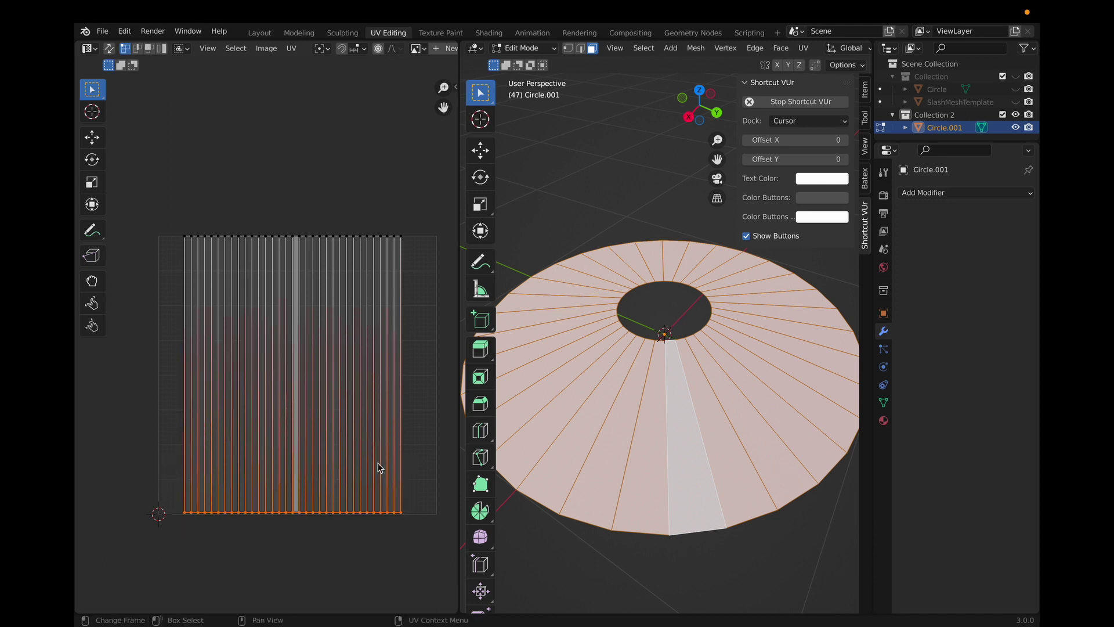
mouse_move(436, 550)
mouse_down()
mouse_move(216, 457)
mouse_move(170, 466)
mouse_up()
key(g)
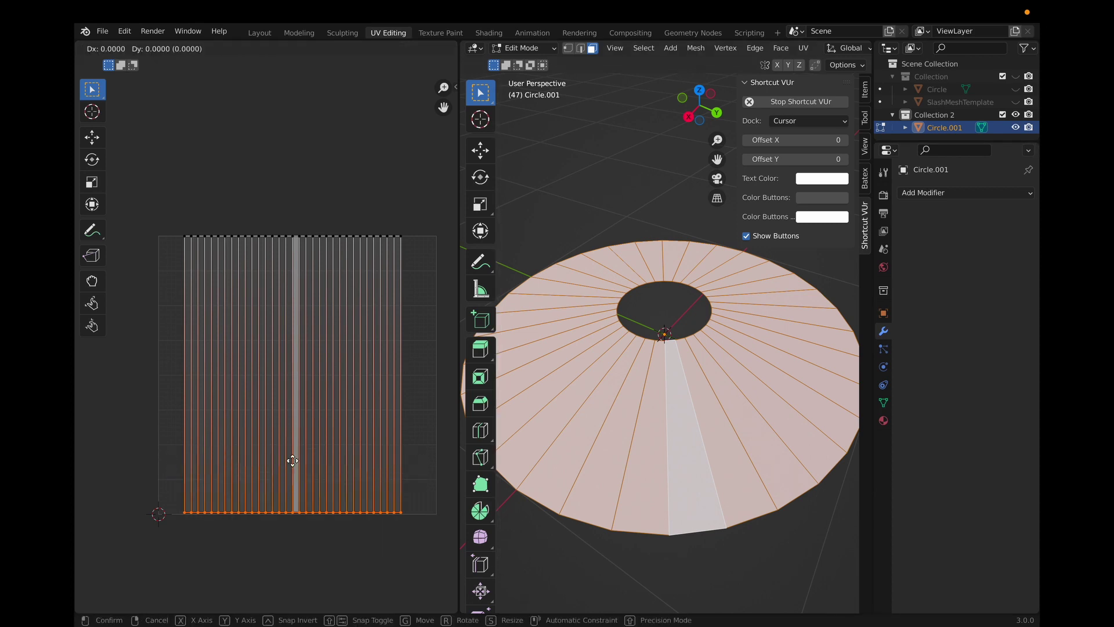
click(300, 580)
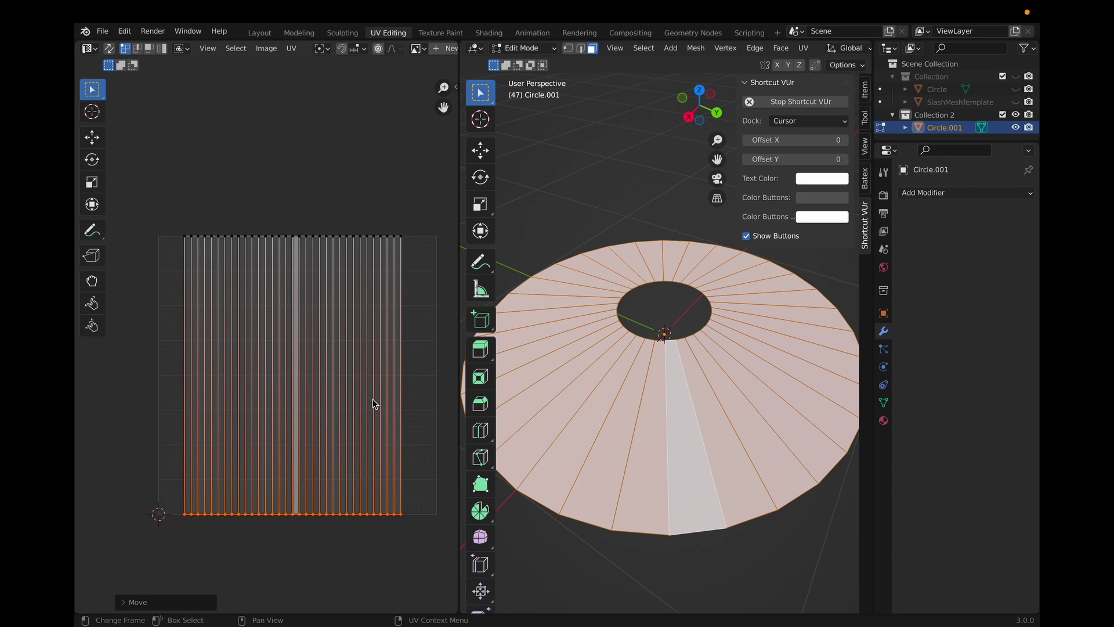
Step: Select the whole UV layout, move it about 0.028 along X, and scale it along X to nearly the tile's full width
key(a)
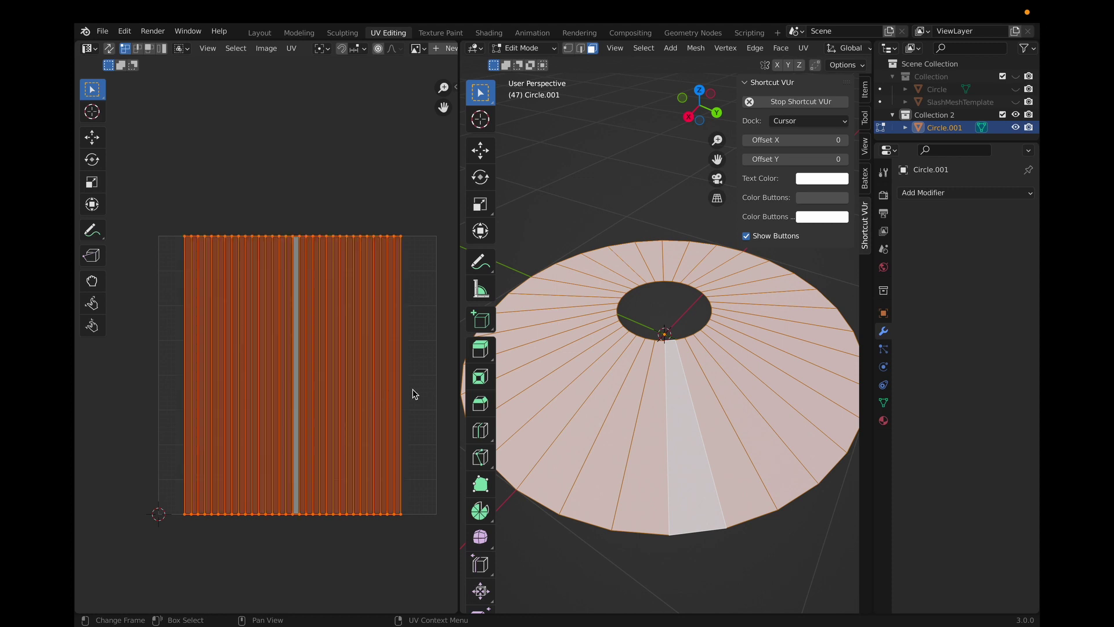
key(g)
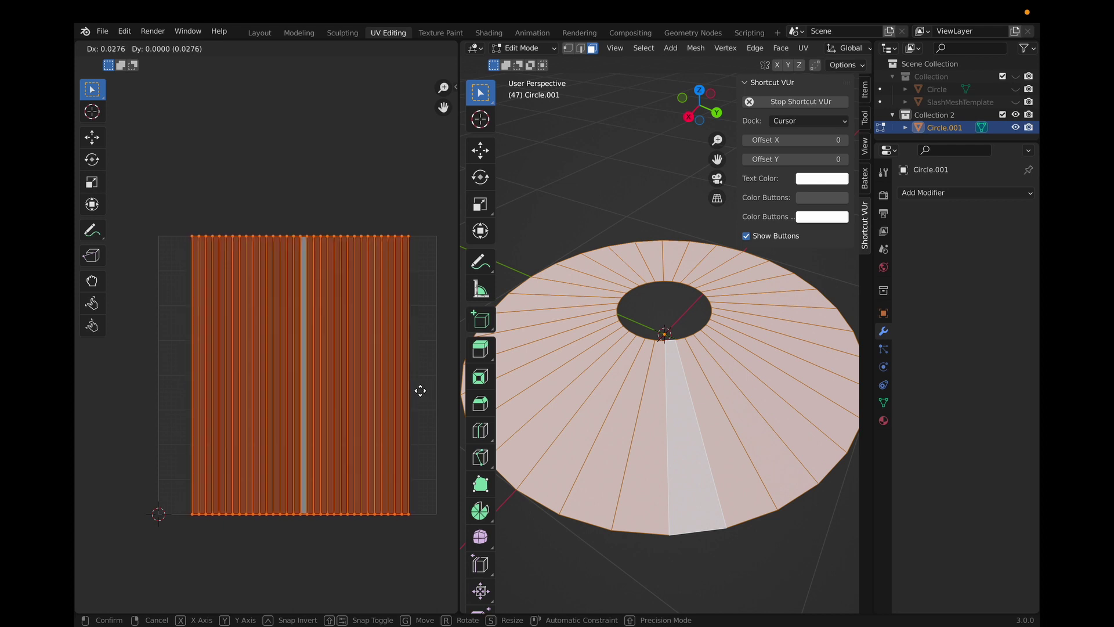
click(420, 391)
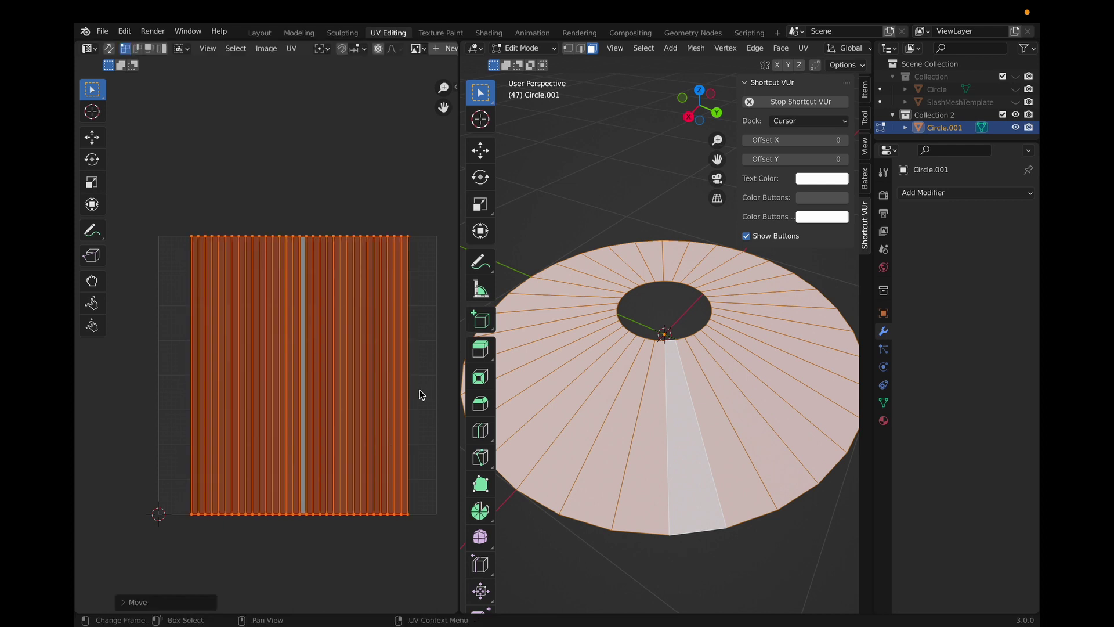
key(s)
key(x)
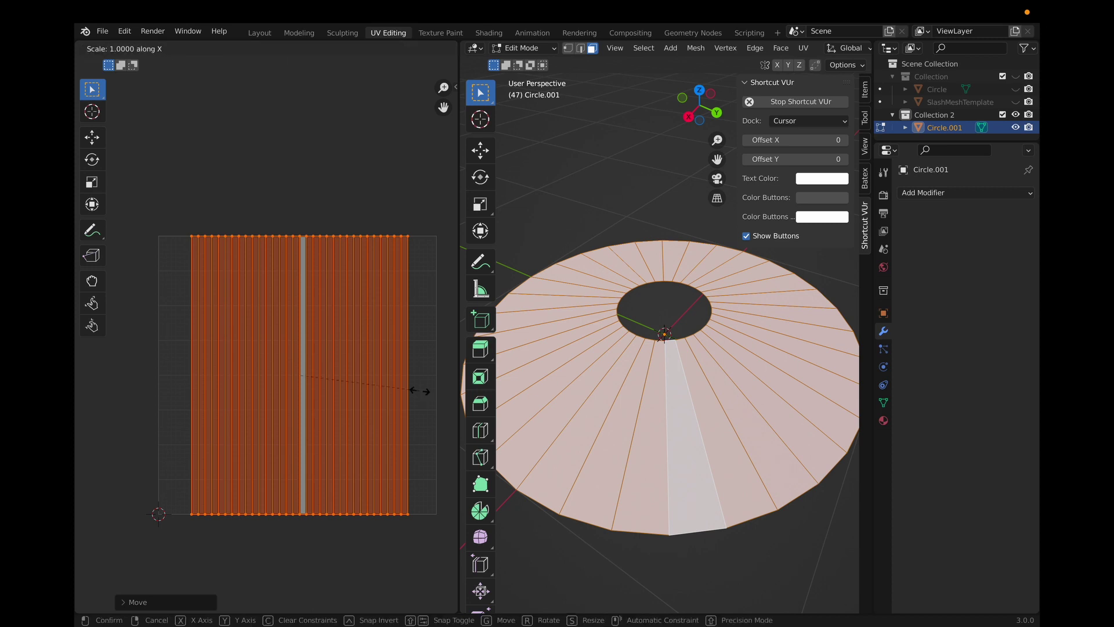
click(123, 401)
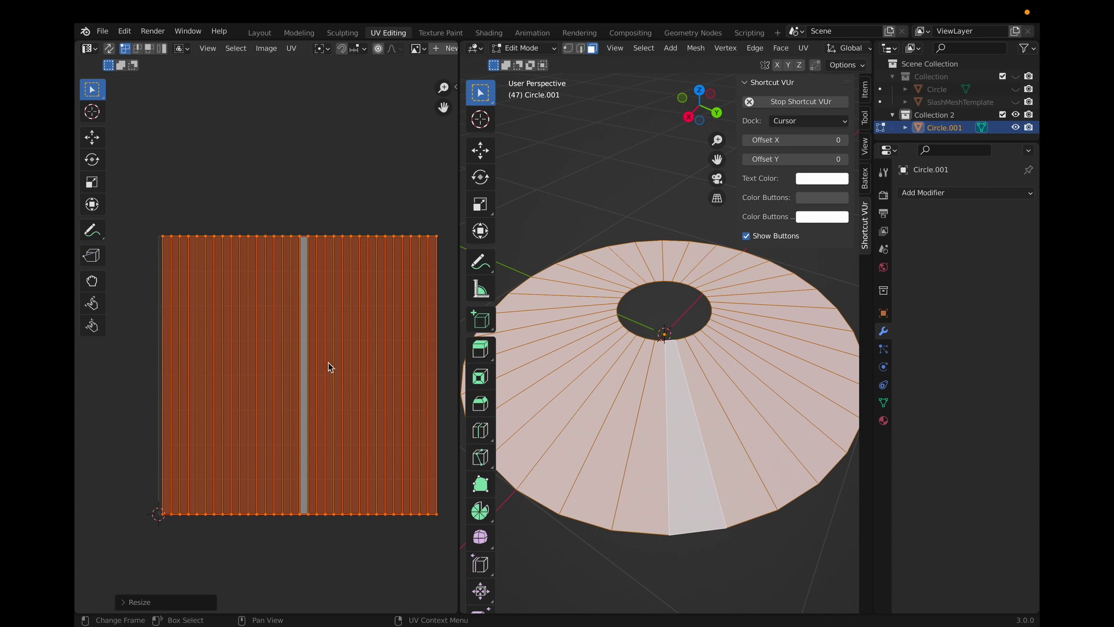
Step: Shift the UV layout about -0.007 along X and scale it along X to align both sides with the tile edges
key(g)
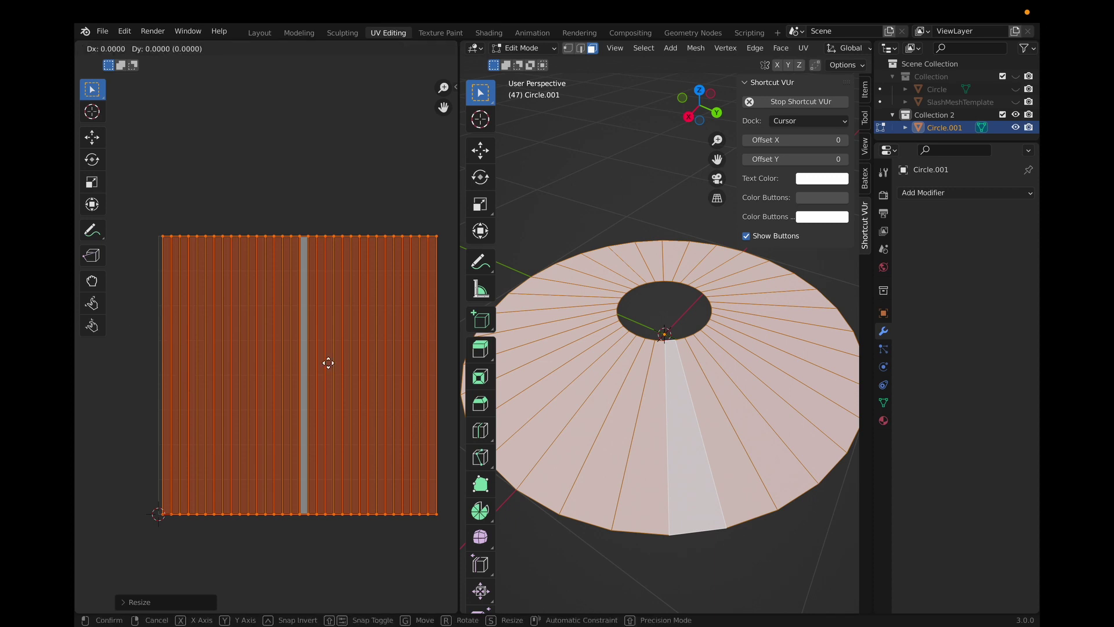
key(x)
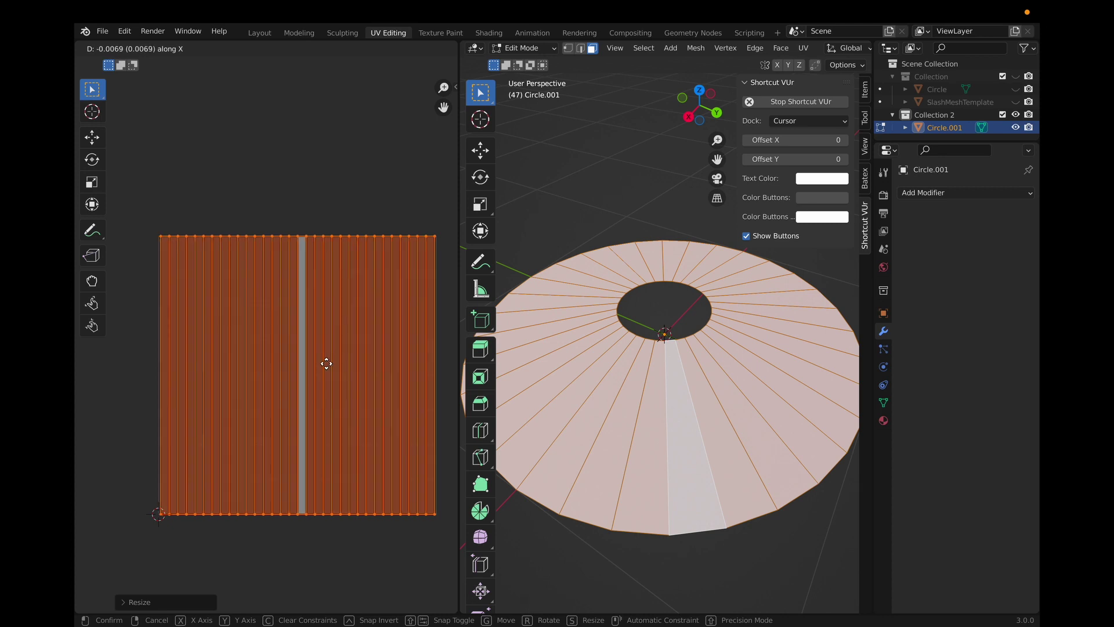
click(327, 364)
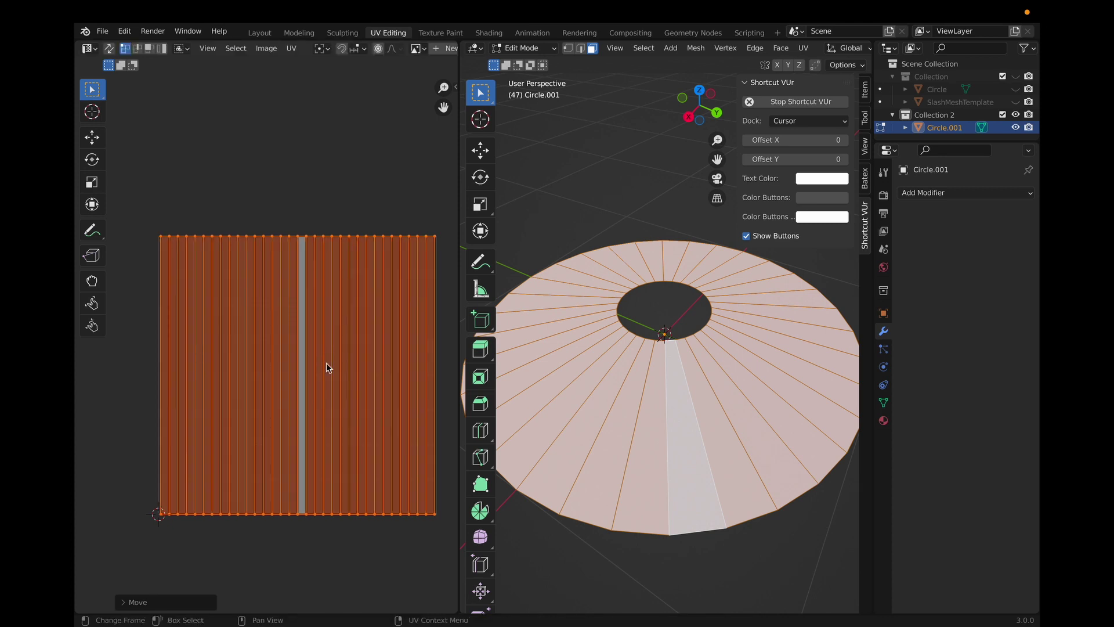
key(s)
key(x)
click(358, 367)
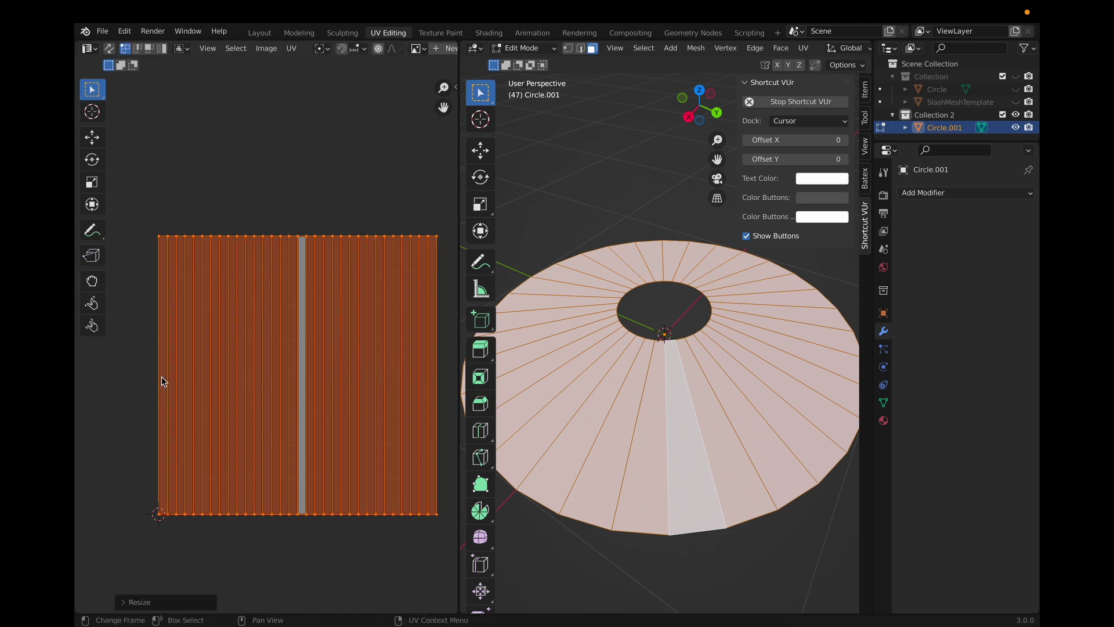
Step: Examine up close how the outermost UV strip lines up with the tile's edge
click(183, 207)
scroll(168, 264, left, 3)
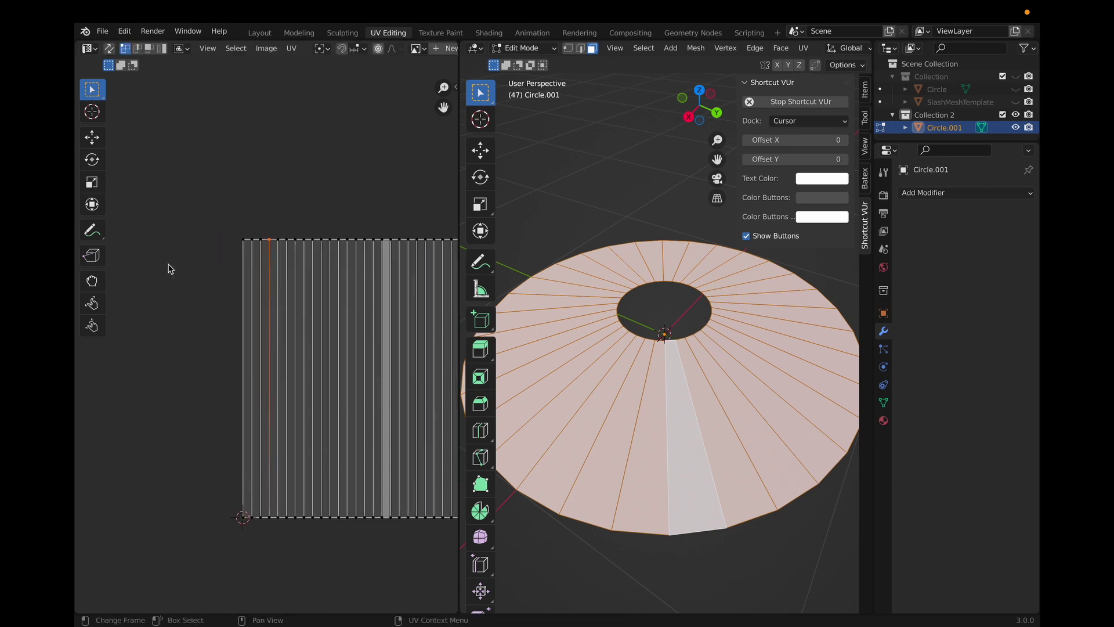
scroll(169, 268, up, 6)
scroll(168, 268, down, 5)
scroll(169, 268, up, 1)
scroll(231, 273, left, 3)
scroll(231, 275, up, 2)
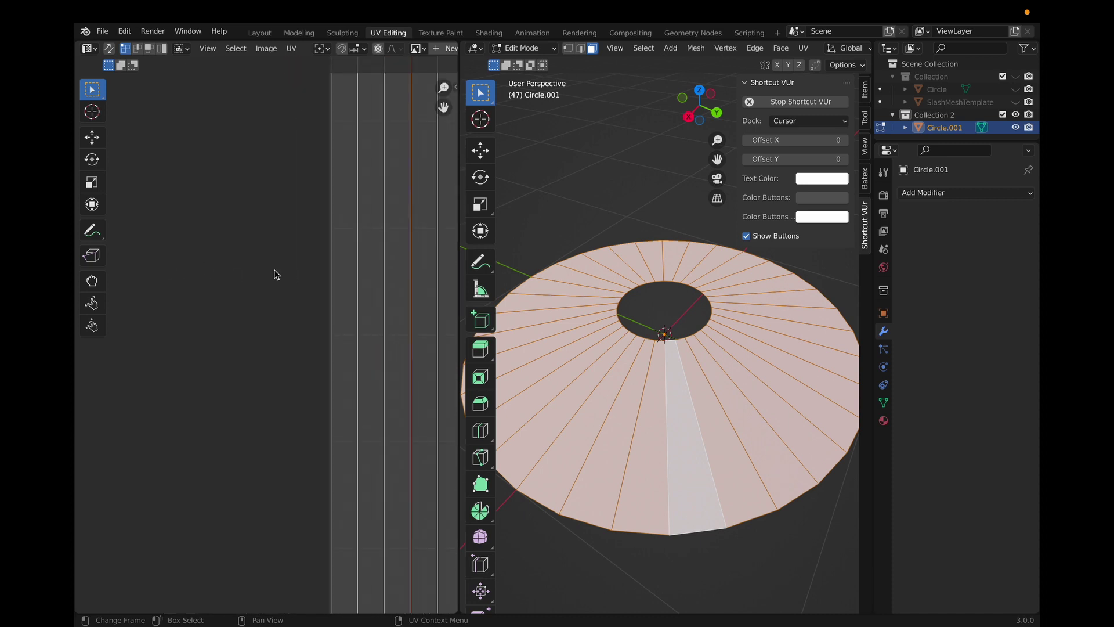
scroll(359, 275, up, 3)
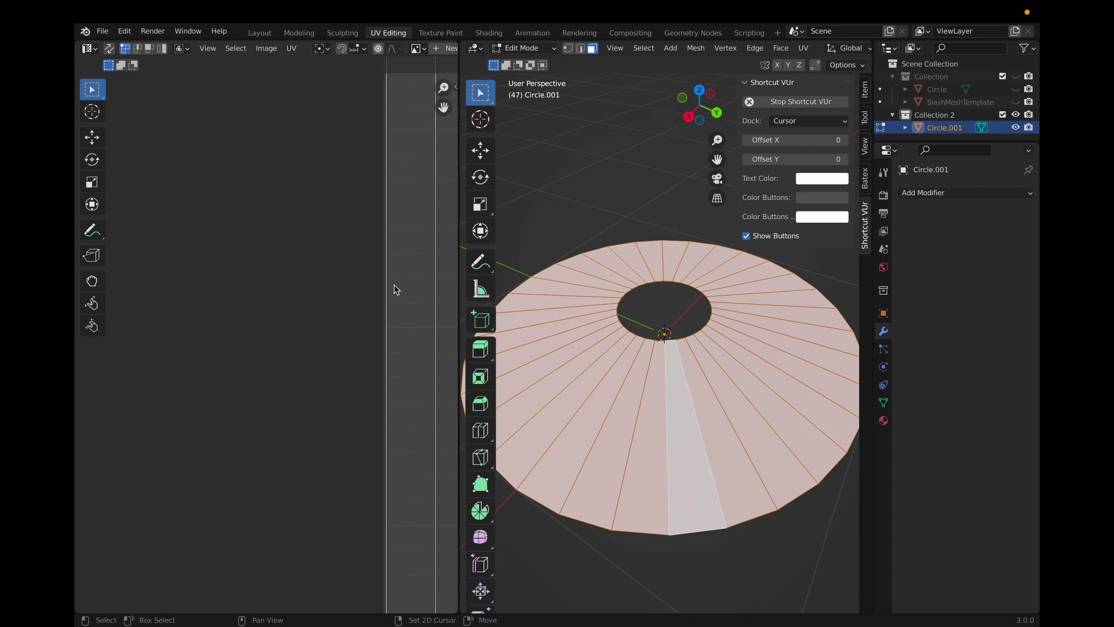
scroll(372, 313, down, 5)
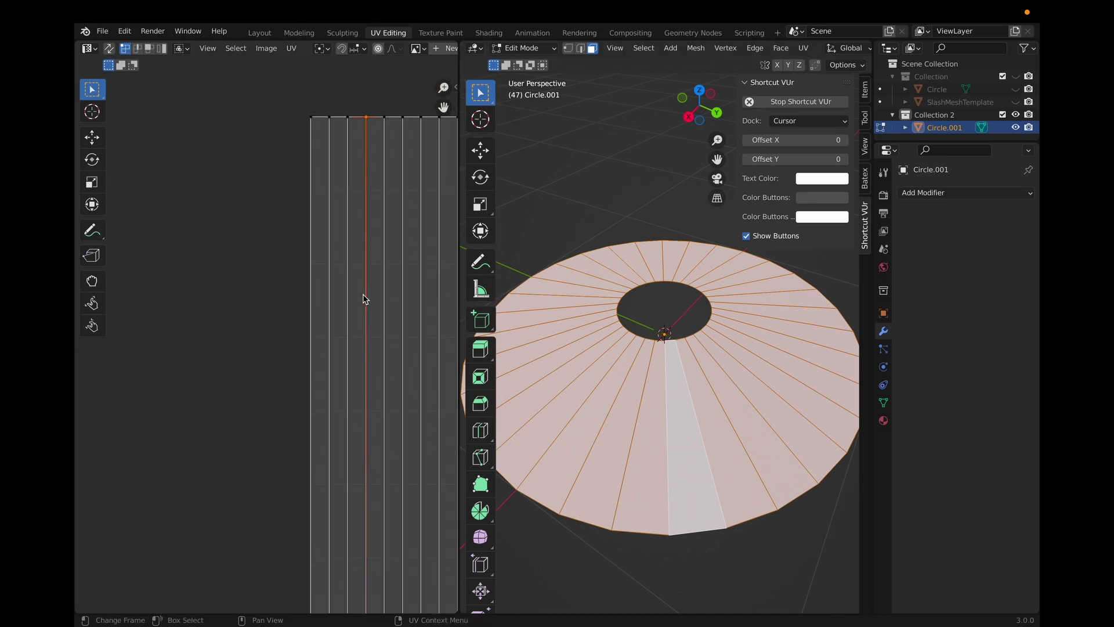
scroll(365, 298, down, 4)
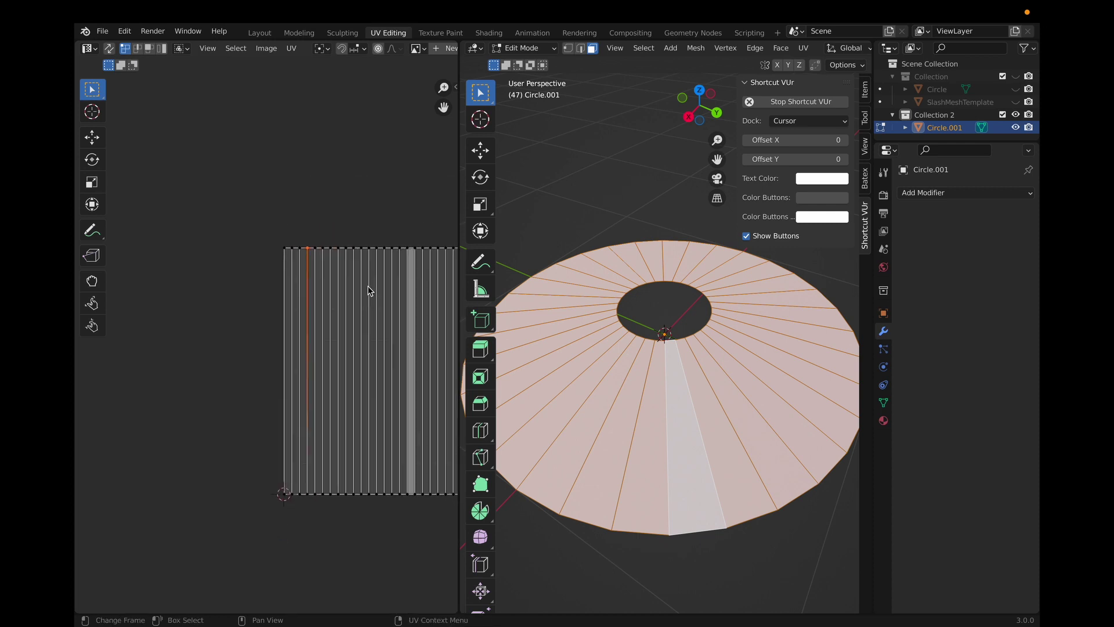
Step: Deselect the ring's faces and switch the ring to Object Mode
double_click(624, 187)
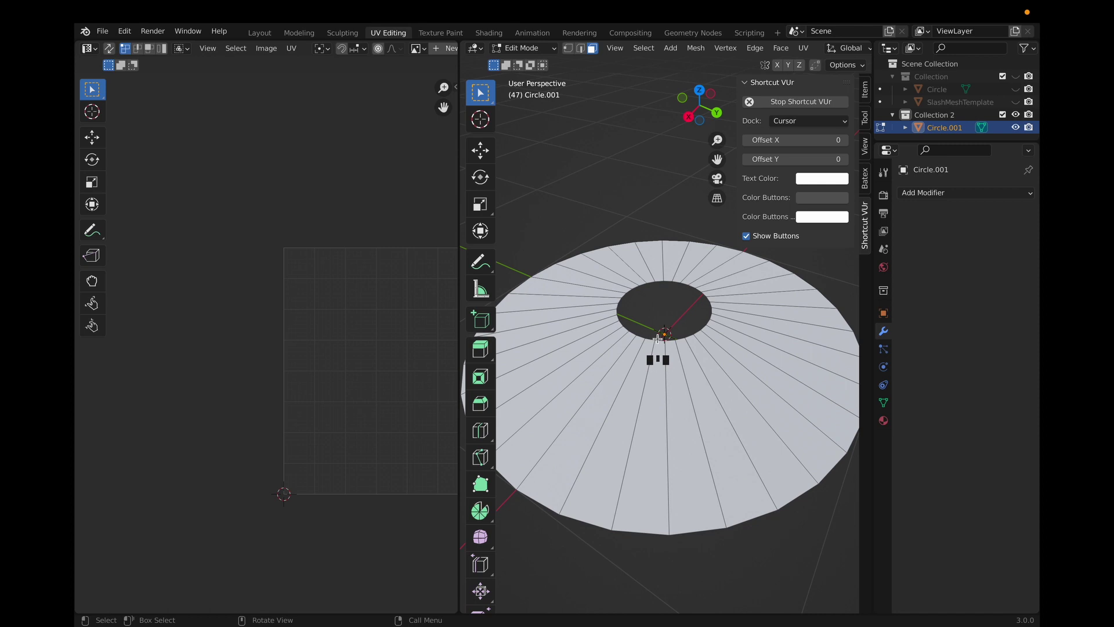
key(Tab)
click(523, 49)
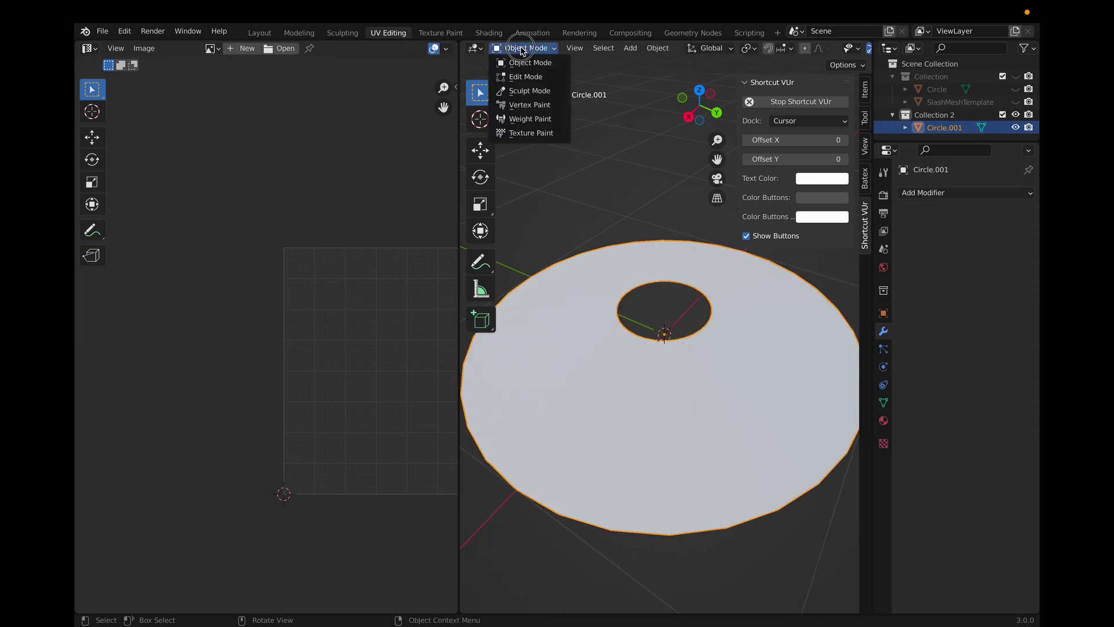
click(530, 62)
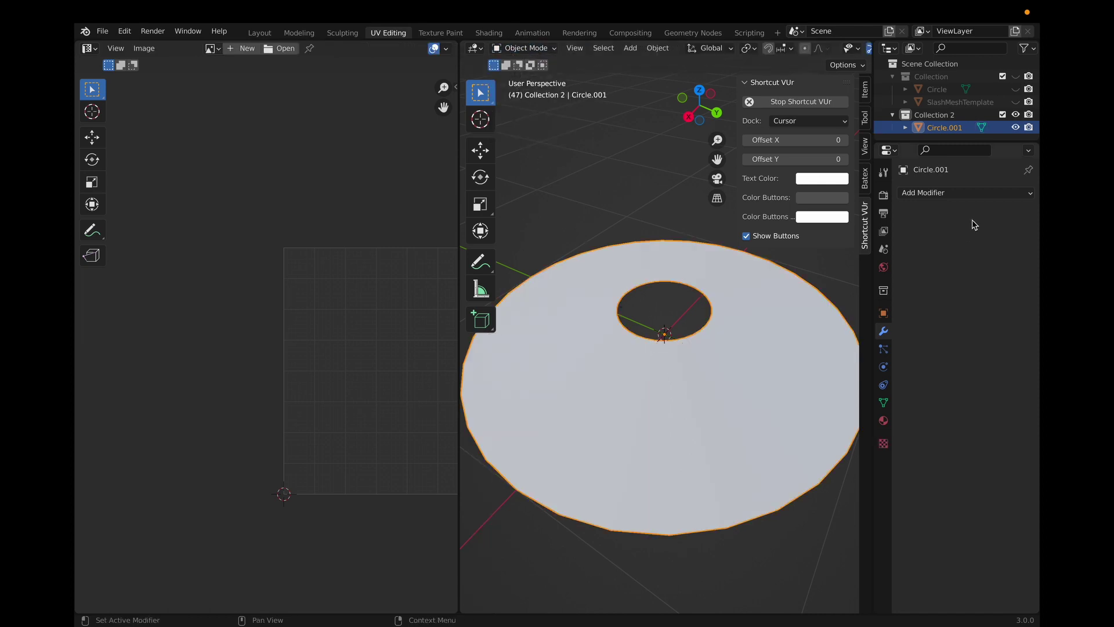
Step: Add a Mirror modifier to the ring, mirroring across the Z axis only, and apply it
click(956, 193)
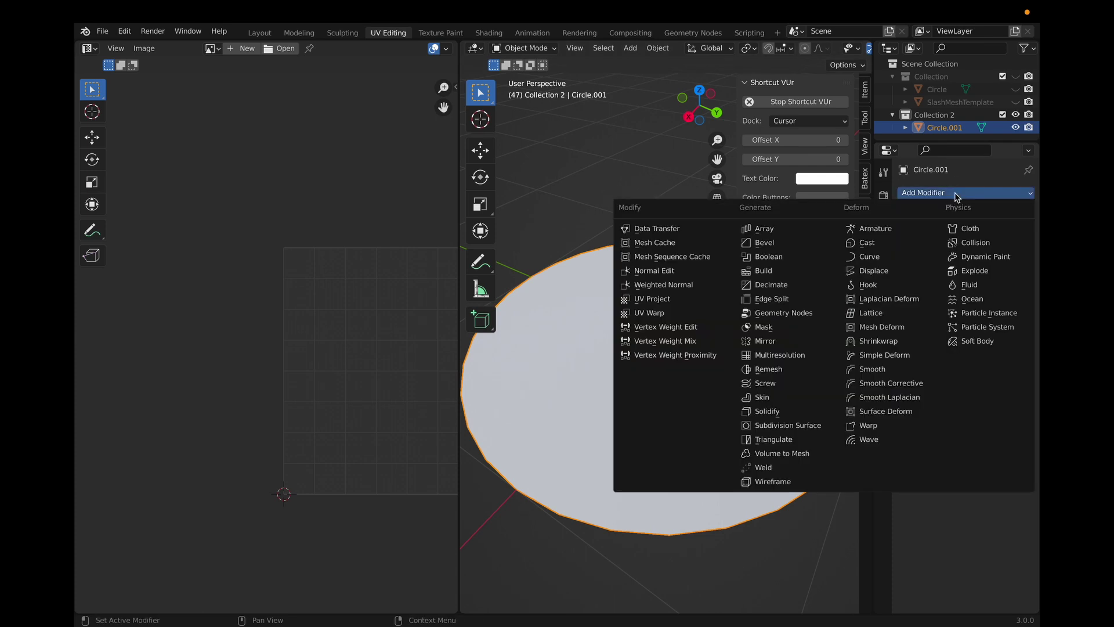
click(783, 341)
shift+scroll(784, 342, down, 3)
scroll(786, 341, down, 5)
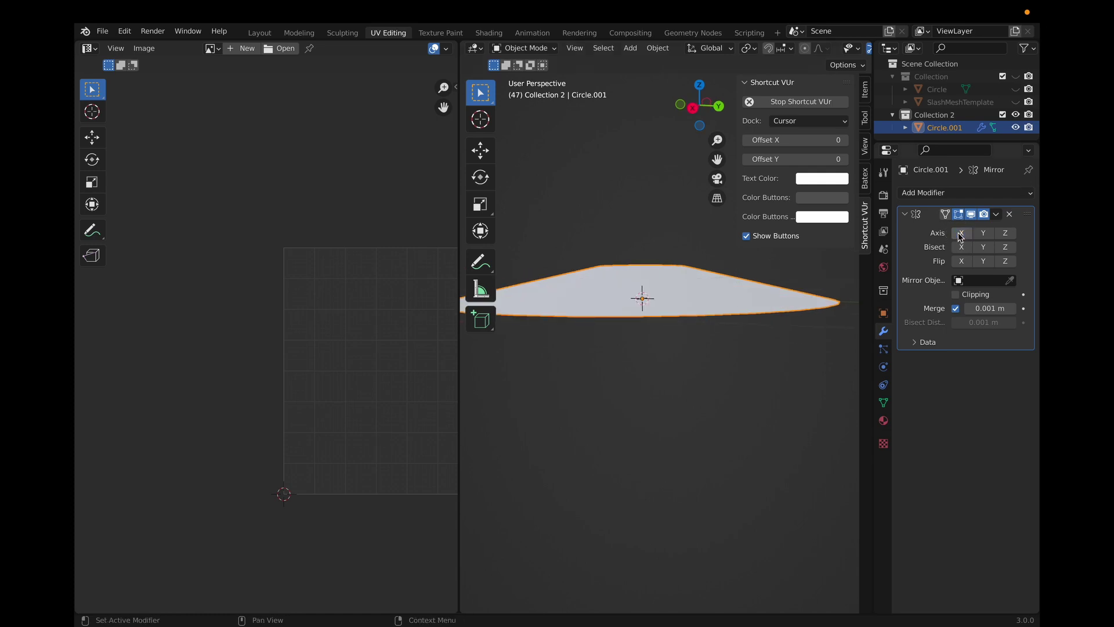
click(1010, 234)
scroll(666, 298, down, 4)
middle_drag(667, 298, 667, 302)
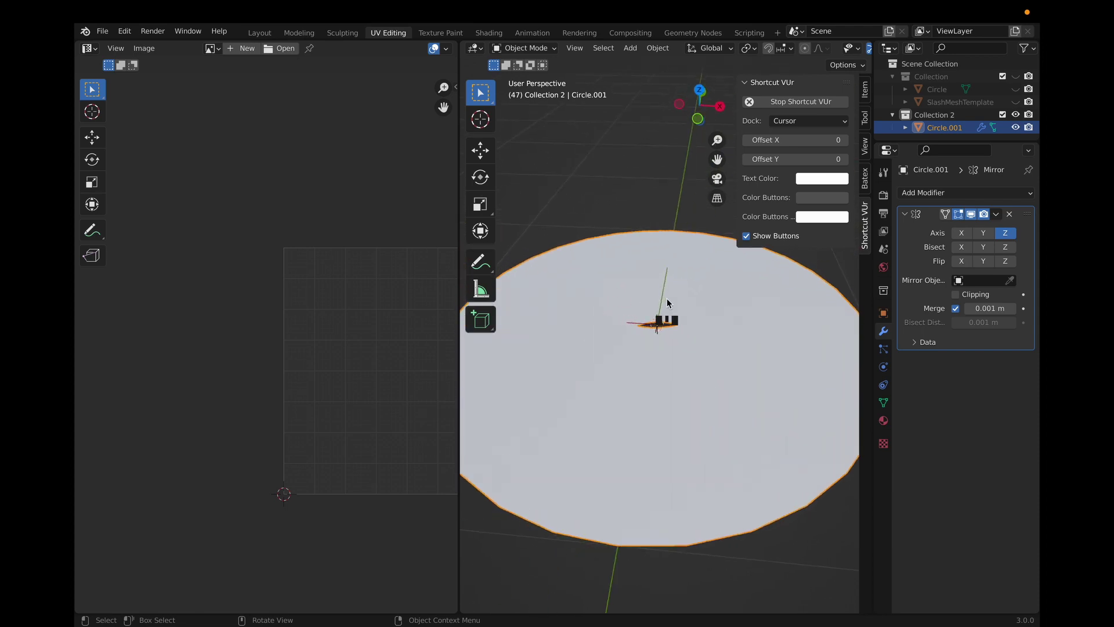
key(ctrl+a)
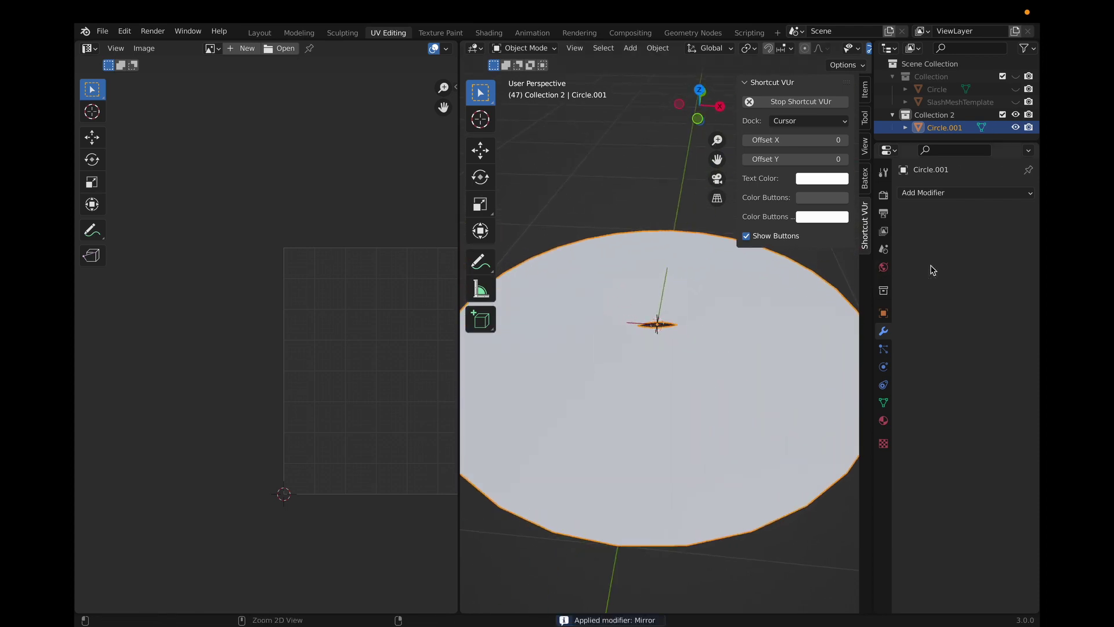
Step: Shade the mirrored ring smooth
middle_drag(725, 350, 725, 350)
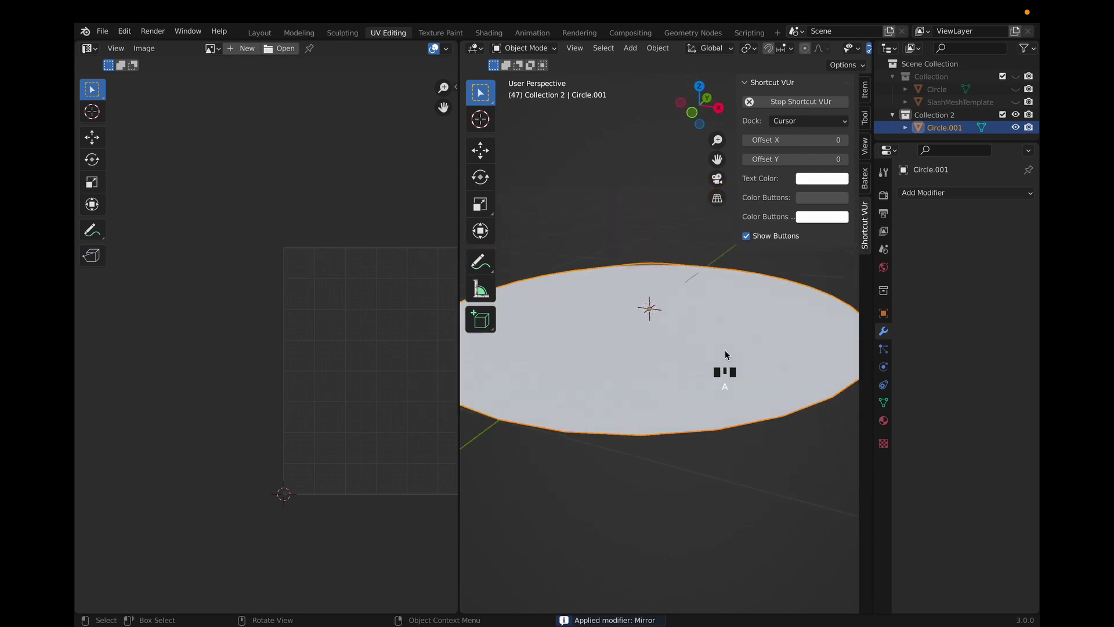
click(725, 349)
click(725, 350)
click(725, 348)
right_click(725, 348)
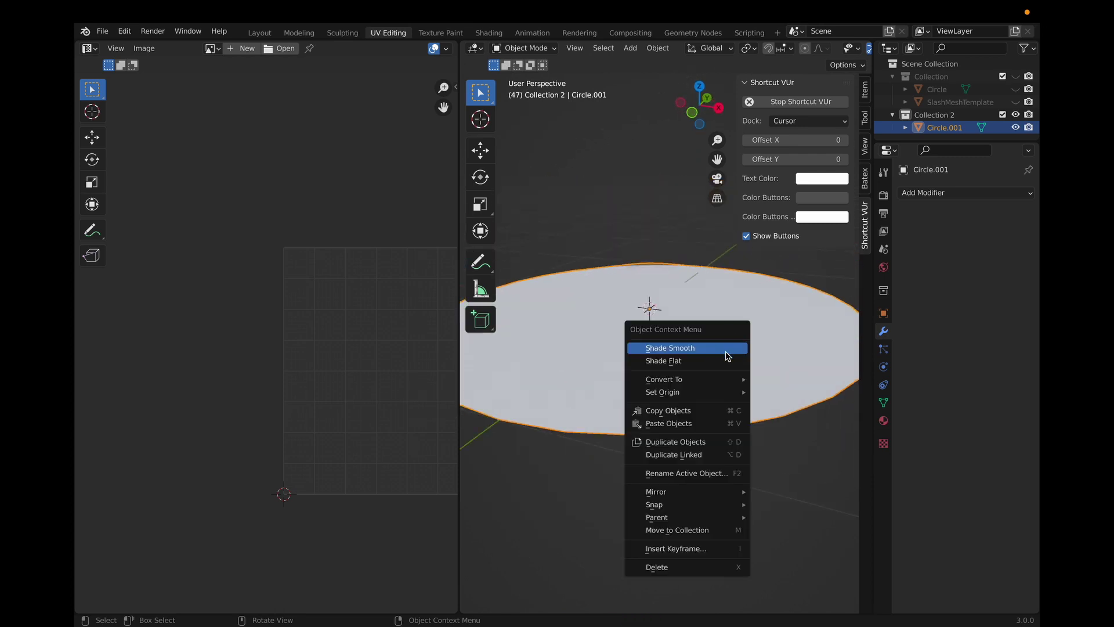
click(725, 347)
middle_drag(725, 351, 725, 350)
Step: Switch to Google Drive and open the image Untitled342_20220701202913.png from the ImageTemplates folder of SlashTutorial2.0
mouse_move(810, 2)
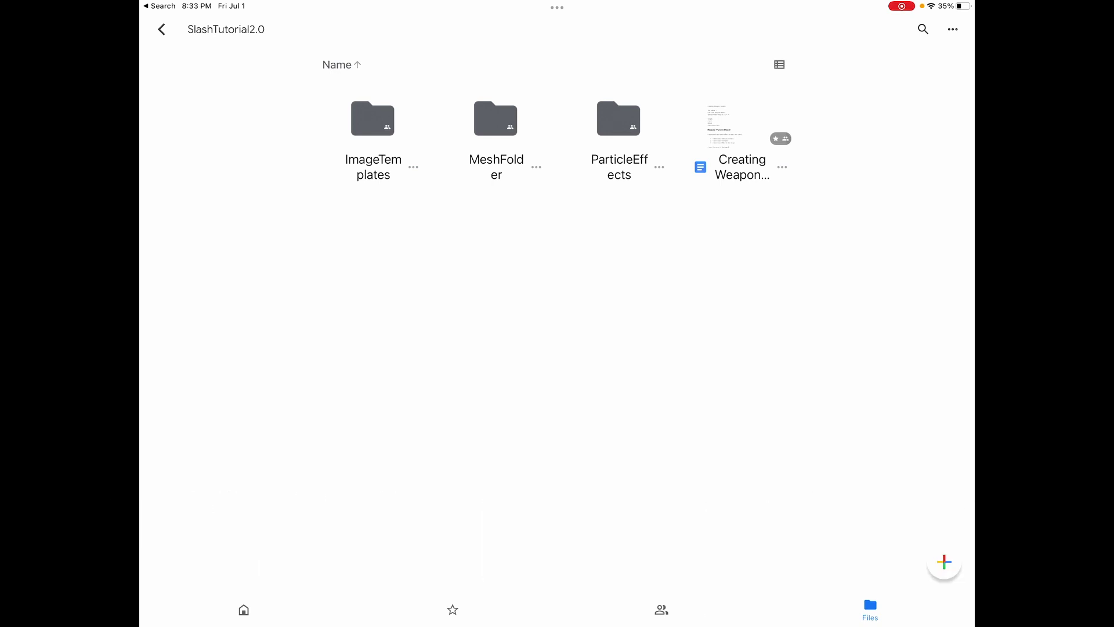
click(372, 119)
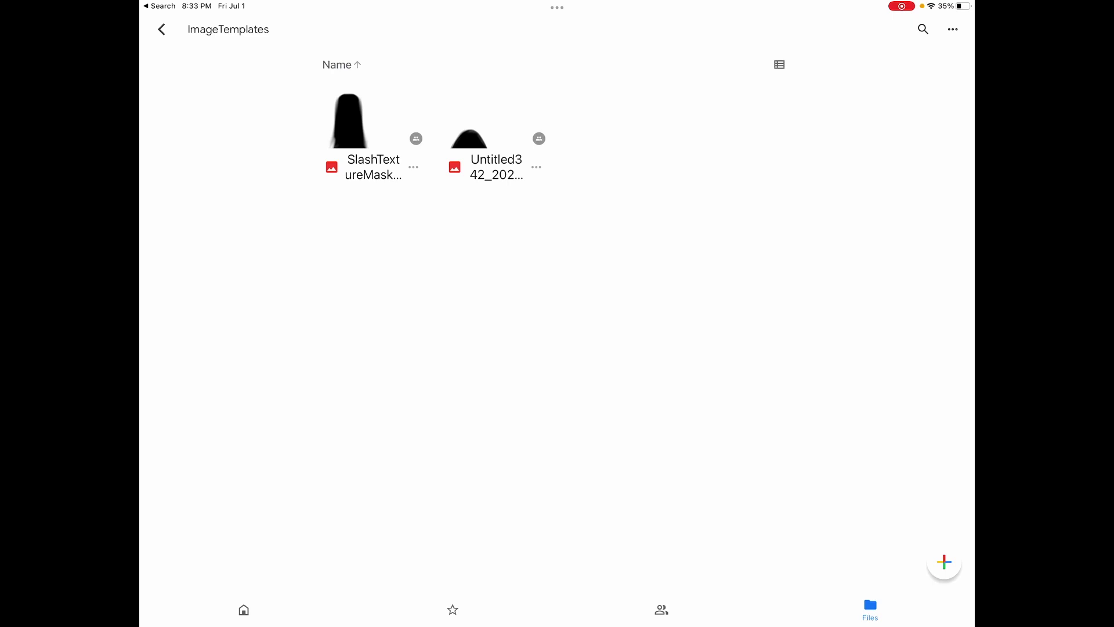
click(496, 133)
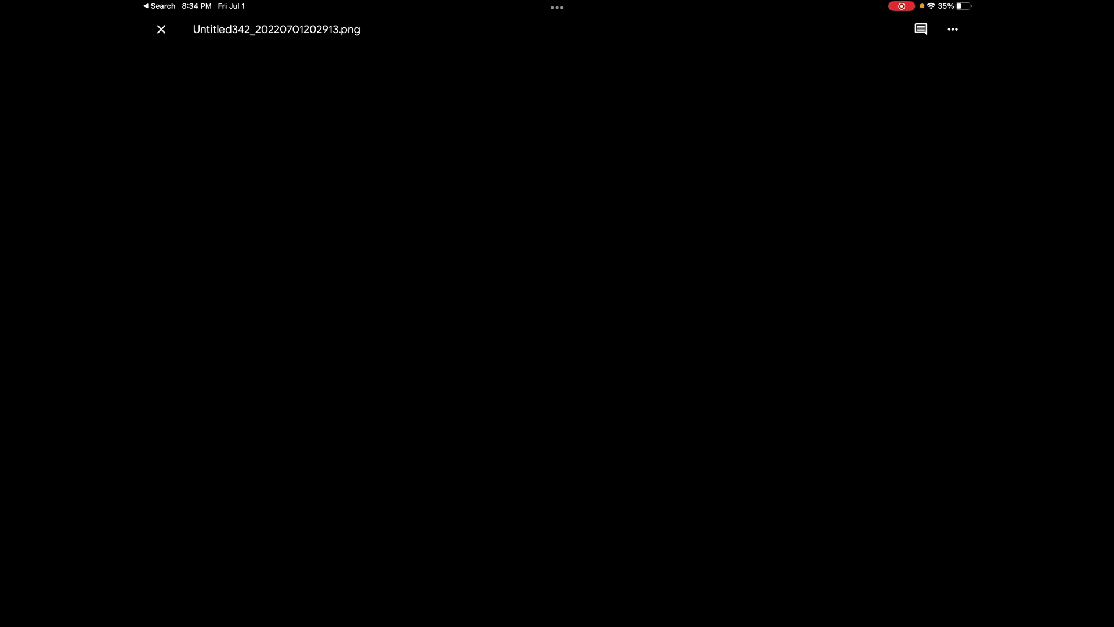
Step: Send a copy of the opened image to the device by saving it as an image
click(953, 30)
click(832, 348)
click(841, 160)
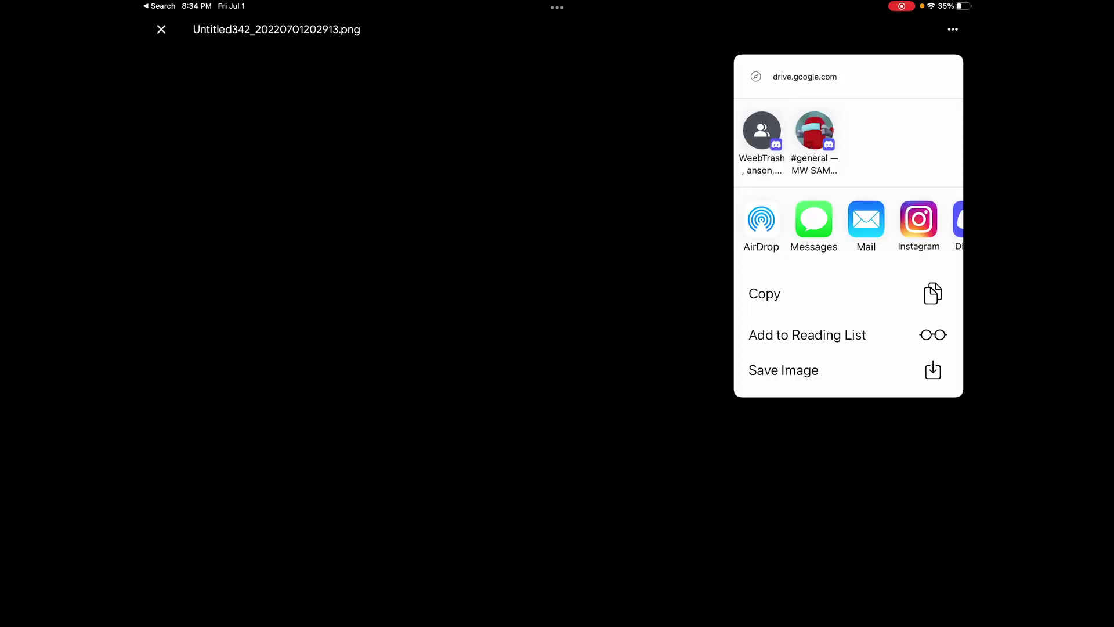
click(801, 367)
click(953, 29)
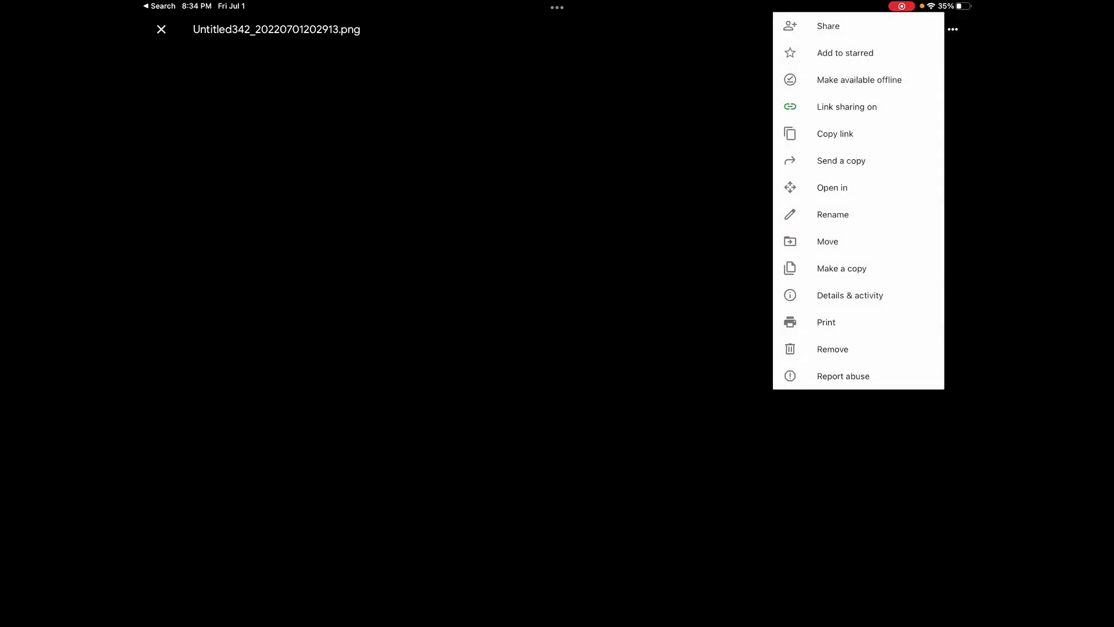
click(841, 161)
click(847, 369)
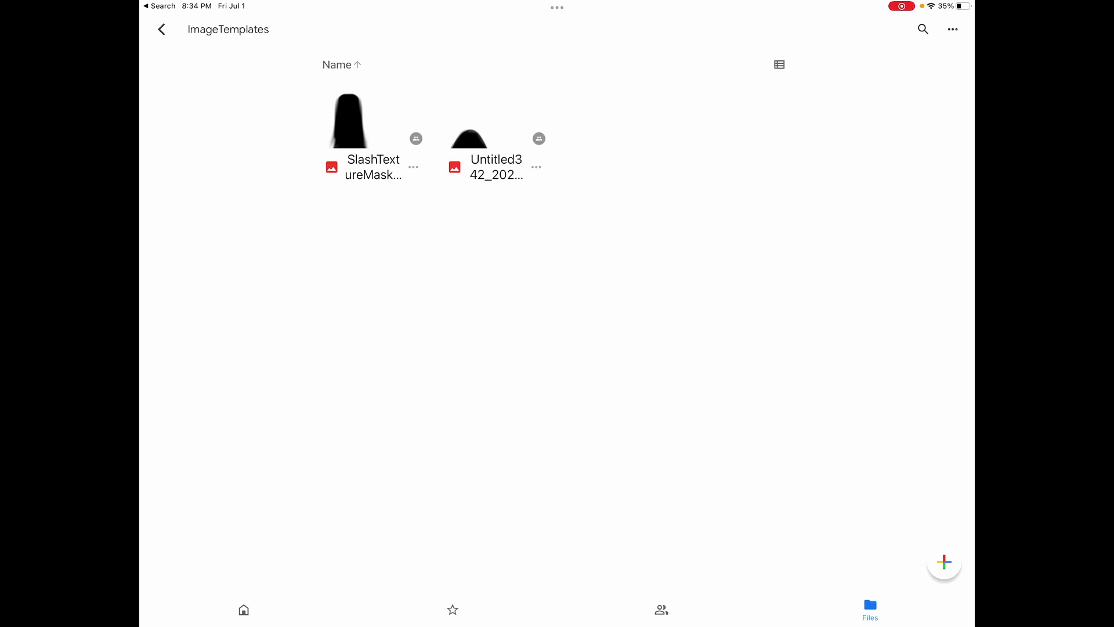
Step: Switch to ibisPaint and create a new canvas in My Gallery by importing the saved mask picture, declining line drawing extraction
key(super+Tab)
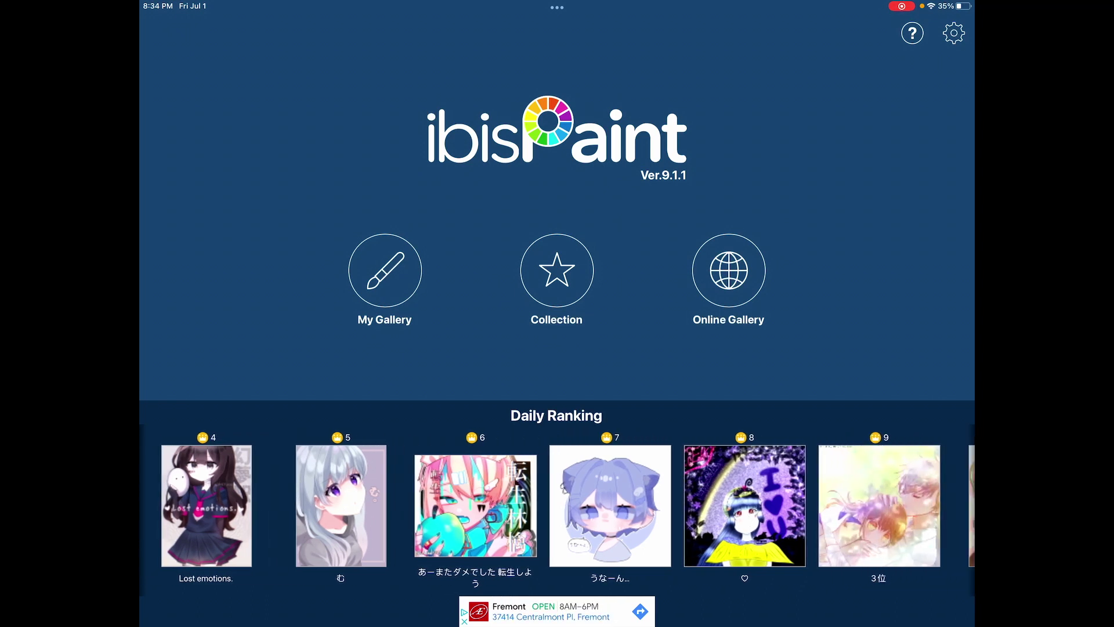
click(385, 270)
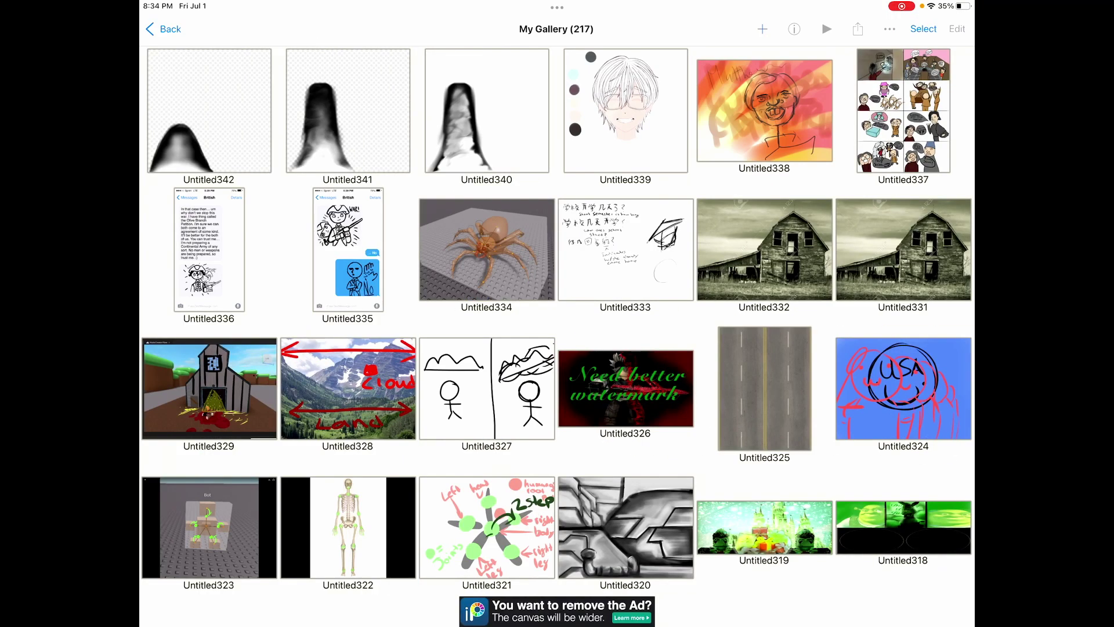
click(762, 29)
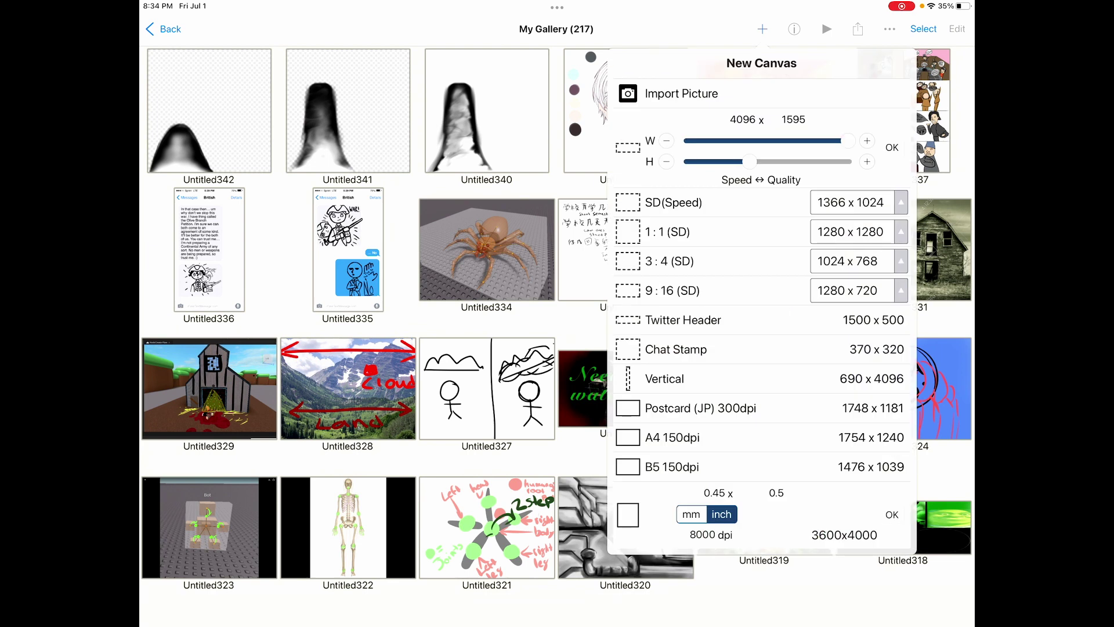
click(681, 93)
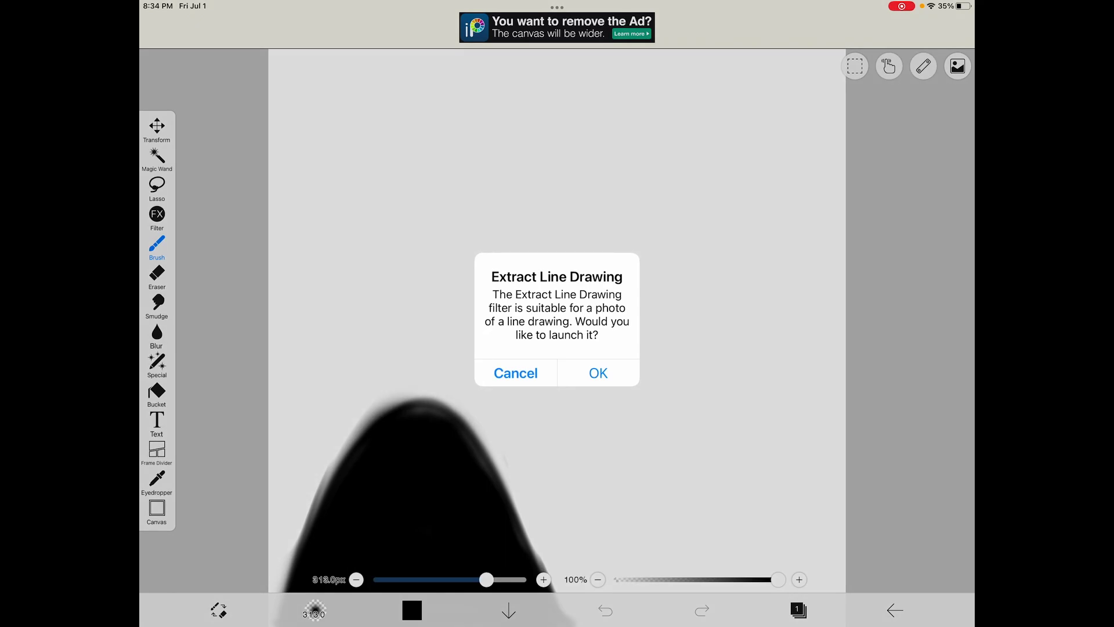
click(514, 372)
Step: Add a new layer above the imported mask layer and turn on clipping for it
scroll(557, 320, down, 3)
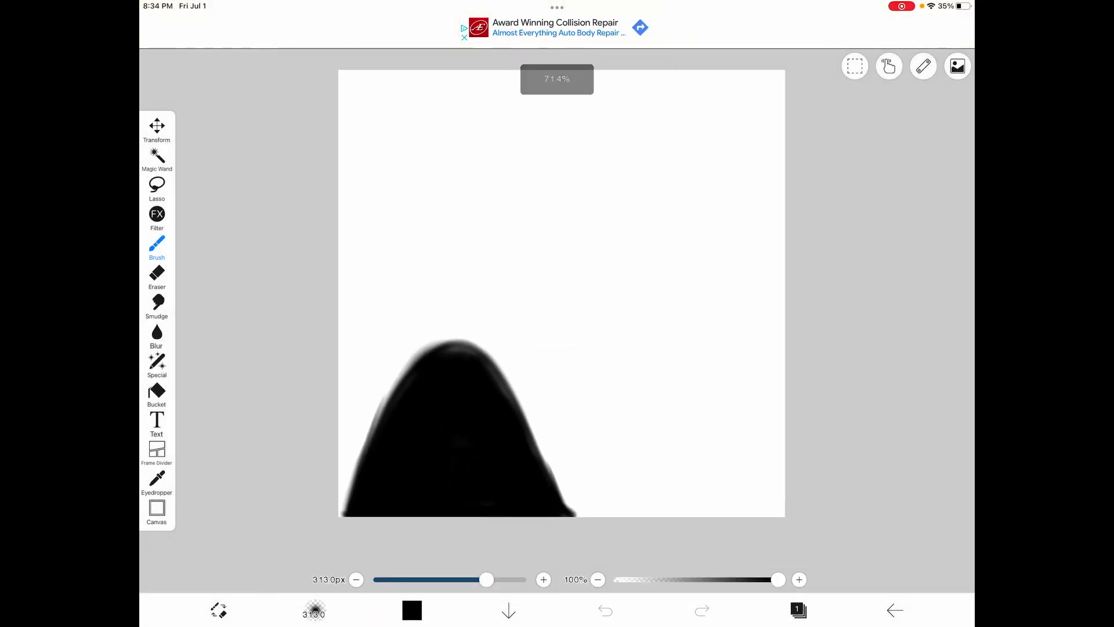
click(798, 609)
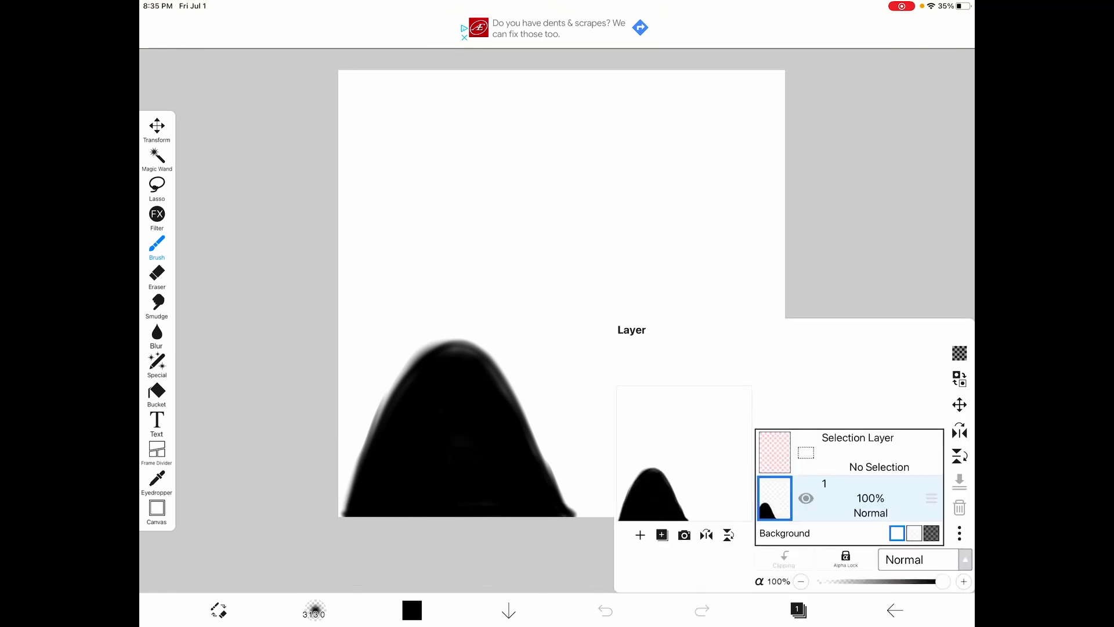
click(640, 535)
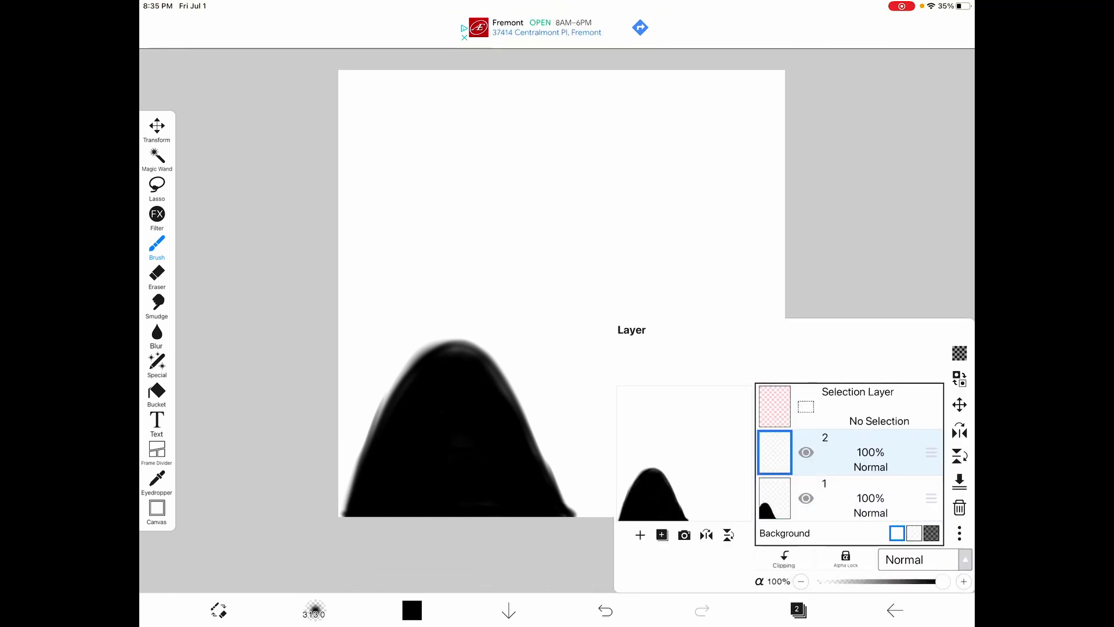
click(783, 558)
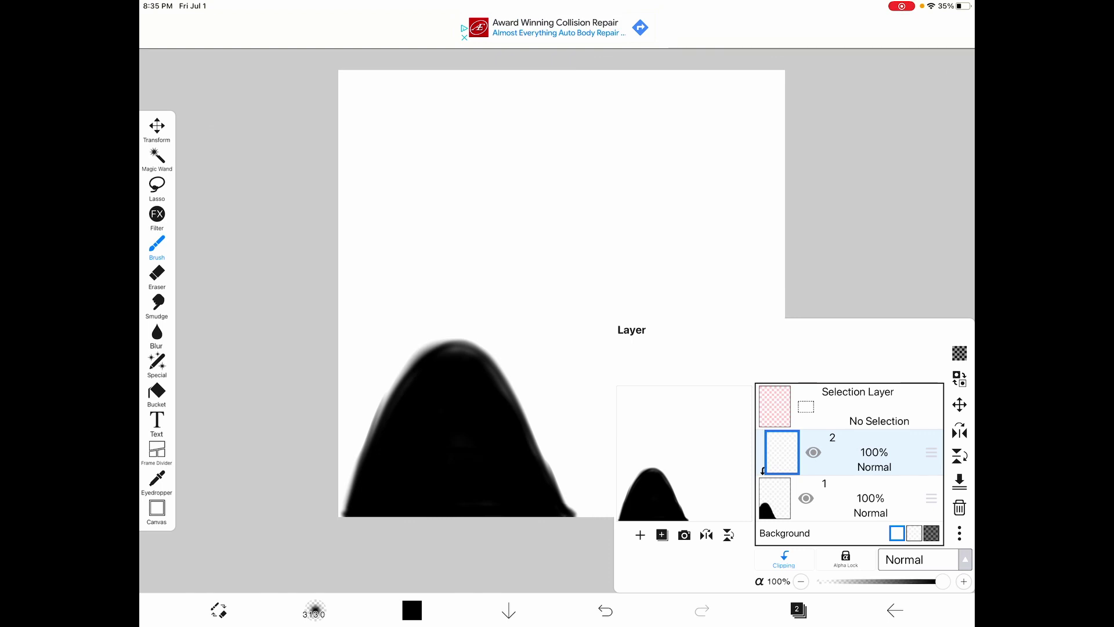
click(798, 610)
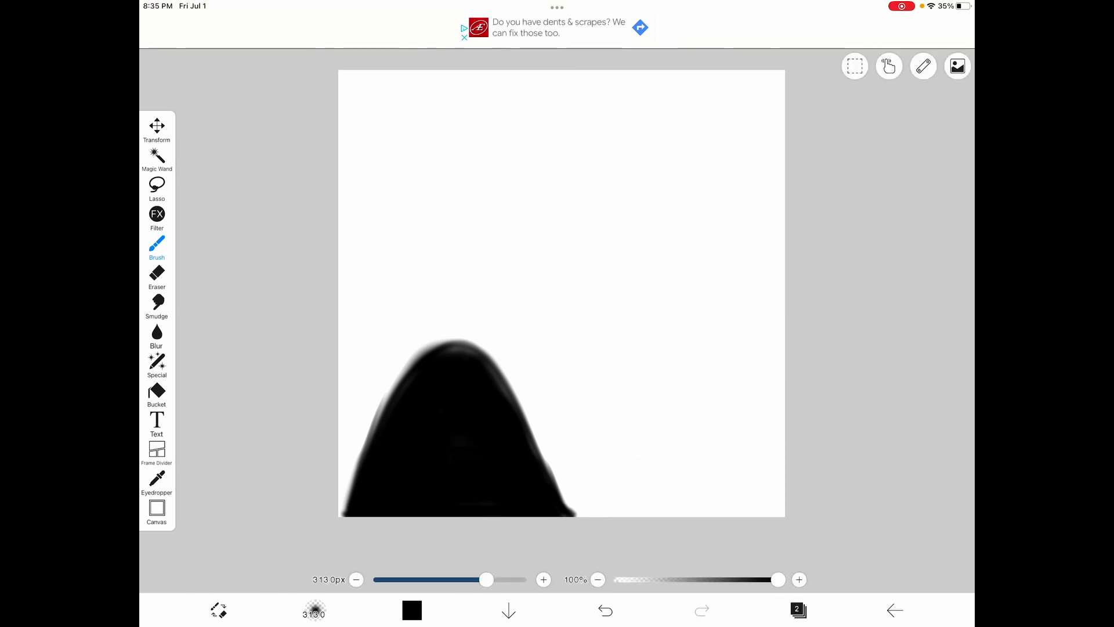
Step: Set the brush color to white (#FFFFFF) and paint a soft white band along the base of the black shape on layer 2
scroll(561, 293, up, 2)
click(797, 610)
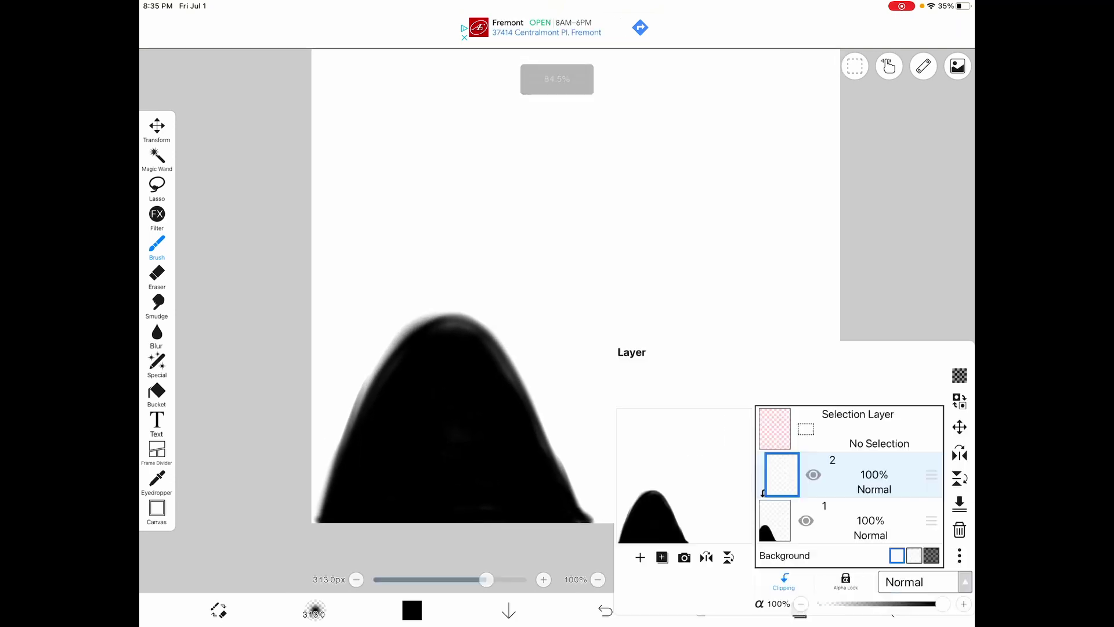
click(798, 610)
scroll(591, 298, down, 1)
ctrl+scroll(557, 290, up, 2)
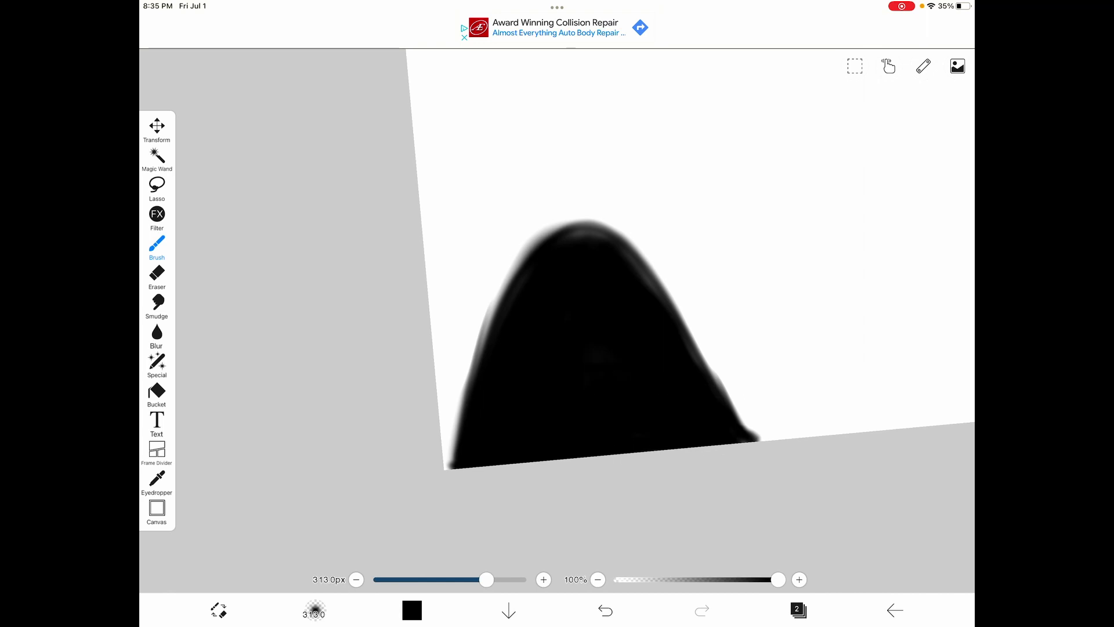
click(412, 610)
drag(431, 335, 485, 278)
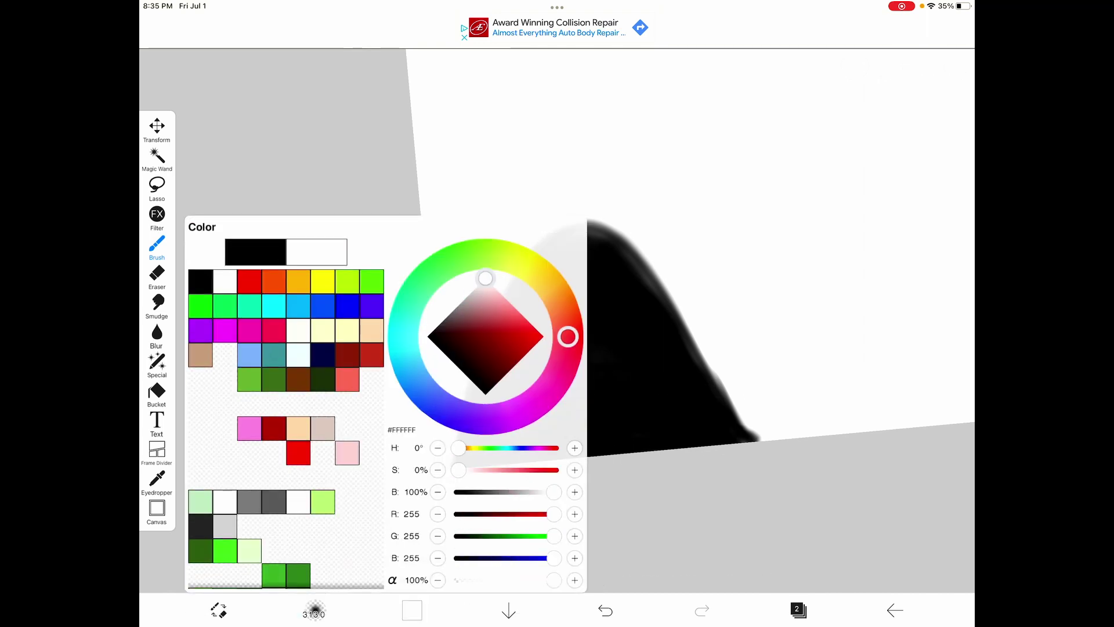
click(412, 610)
mouse_move(689, 460)
mouse_down()
mouse_move(527, 472)
mouse_move(589, 454)
mouse_move(745, 456)
mouse_move(428, 488)
mouse_move(441, 482)
mouse_up()
ctrl+scroll(557, 290, up, 2)
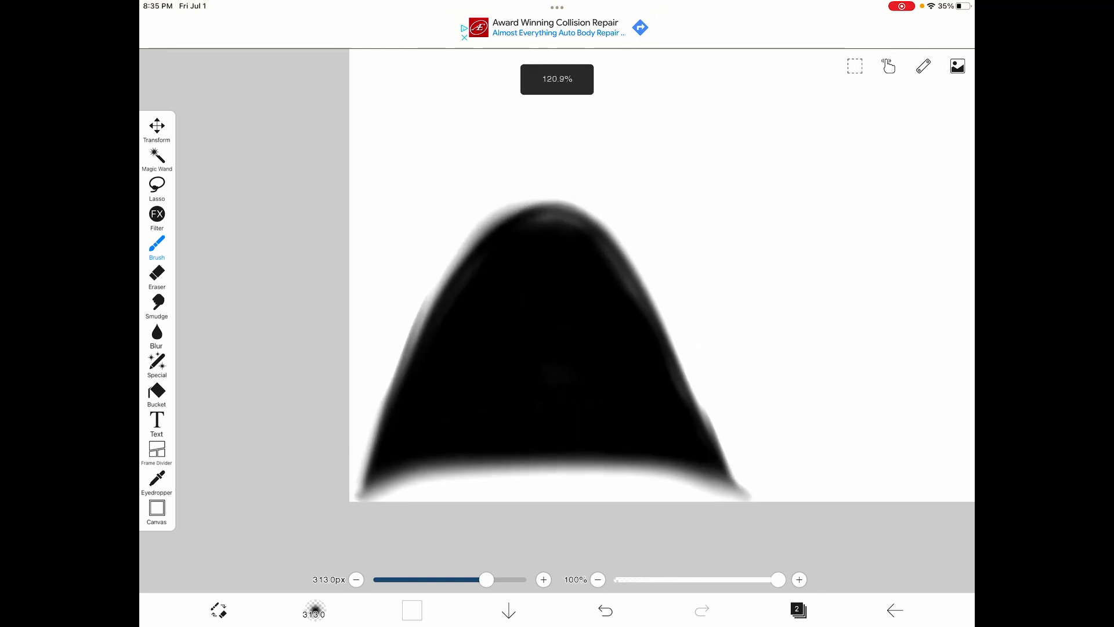
Step: Reduce the brush size to 189 px and paint soft gray strokes from the white base up the middle of the black shape
click(541, 462)
drag(486, 579, 471, 579)
mouse_move(597, 458)
mouse_down()
mouse_move(467, 432)
mouse_move(607, 403)
mouse_move(616, 447)
mouse_move(542, 284)
mouse_up()
ctrl+scroll(580, 279, down, 3)
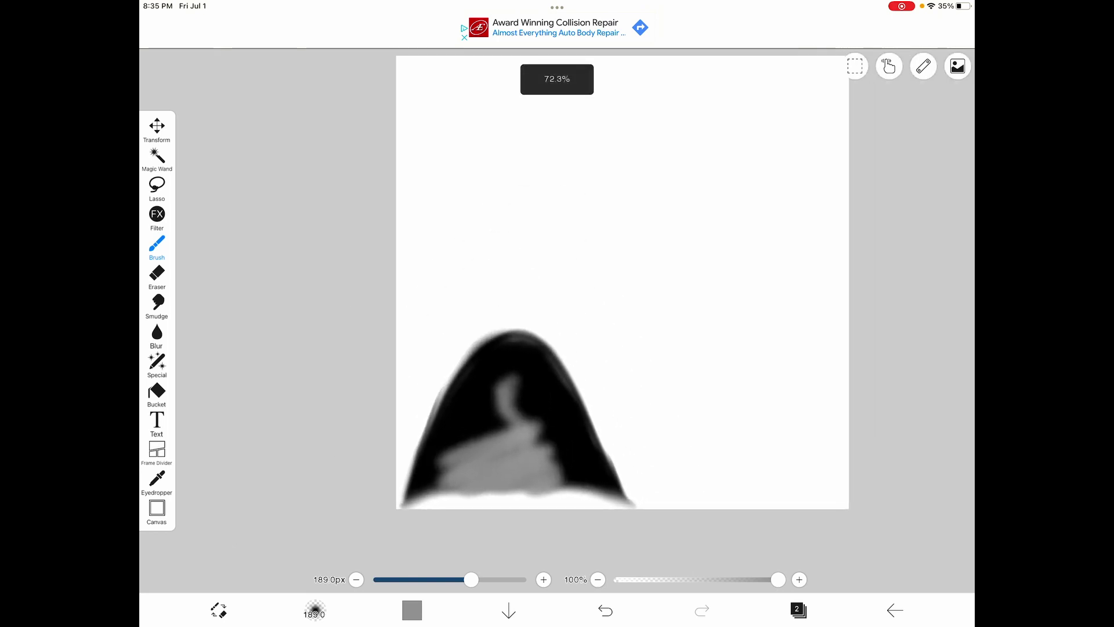
Step: Try extra gray strokes across the black shape and undo them
mouse_move(746, 417)
mouse_down()
mouse_move(586, 465)
mouse_move(547, 370)
mouse_up()
ctrl+scroll(547, 435, up, 3)
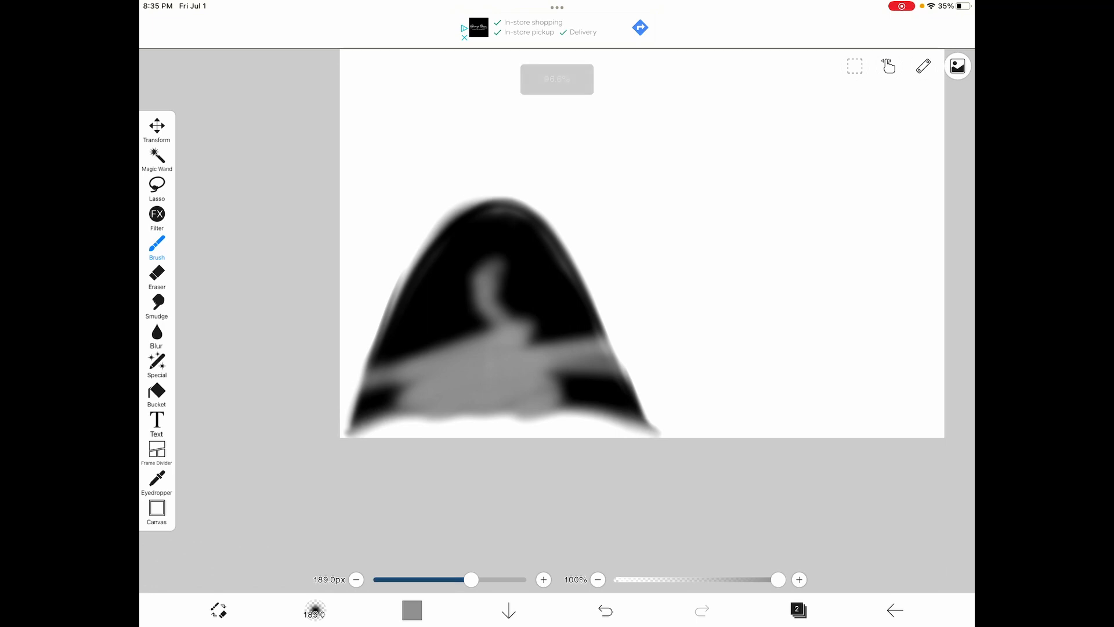
key(ctrl+z)
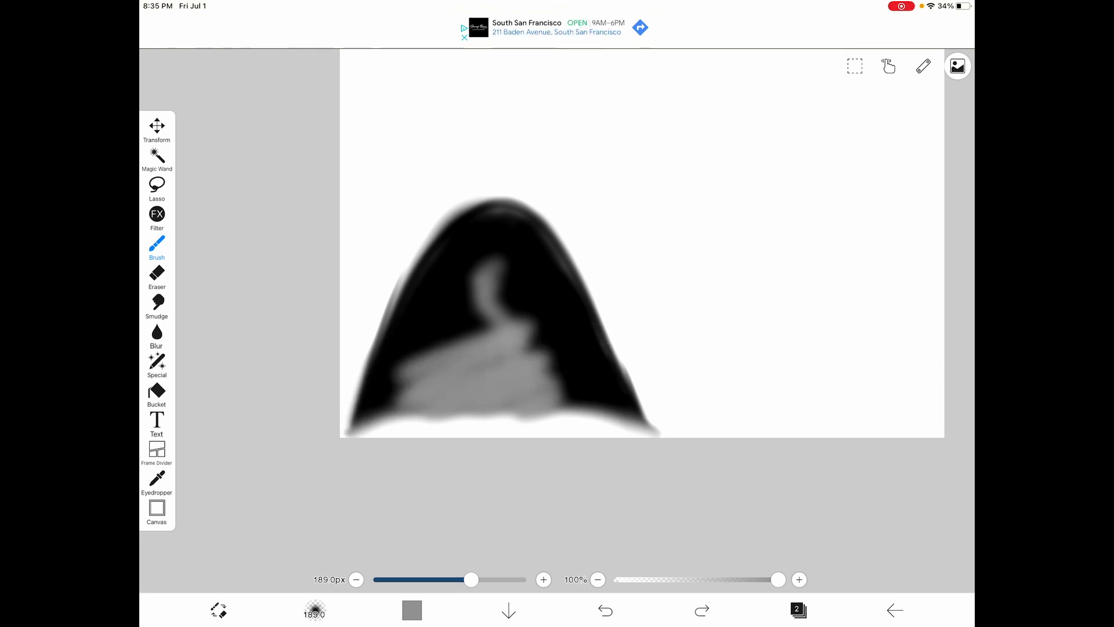
scroll(642, 244, down, 1)
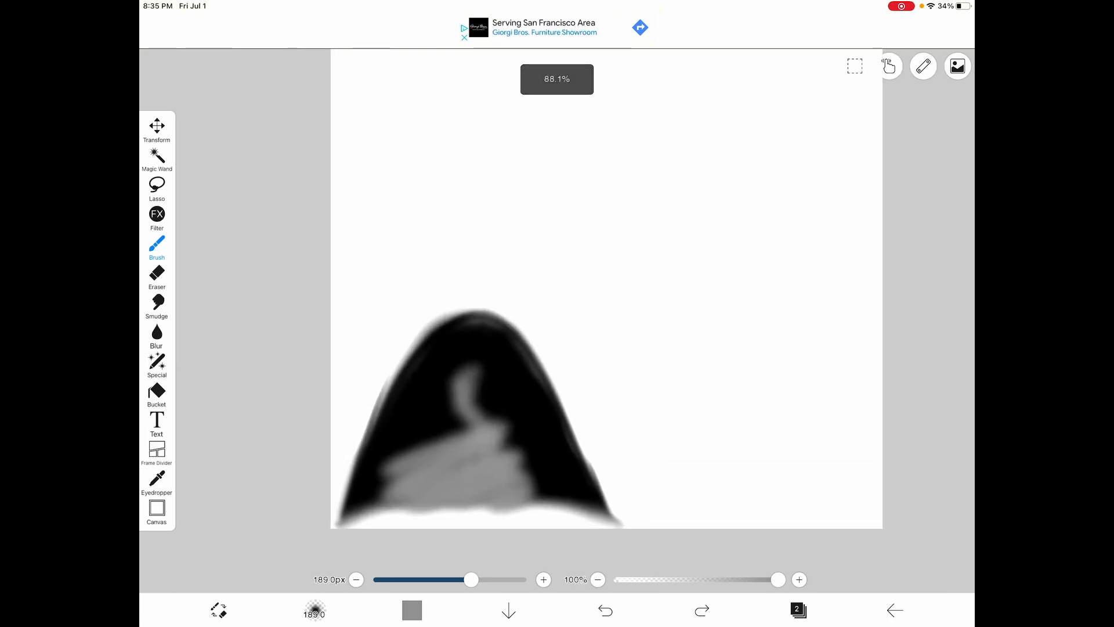
drag(467, 412, 468, 186)
mouse_move(481, 293)
mouse_down()
mouse_move(485, 380)
mouse_move(425, 381)
mouse_up()
drag(476, 345, 508, 365)
key(ctrl+z)
key(ctrl+z)
key(ctrl+z)
key(ctrl+z)
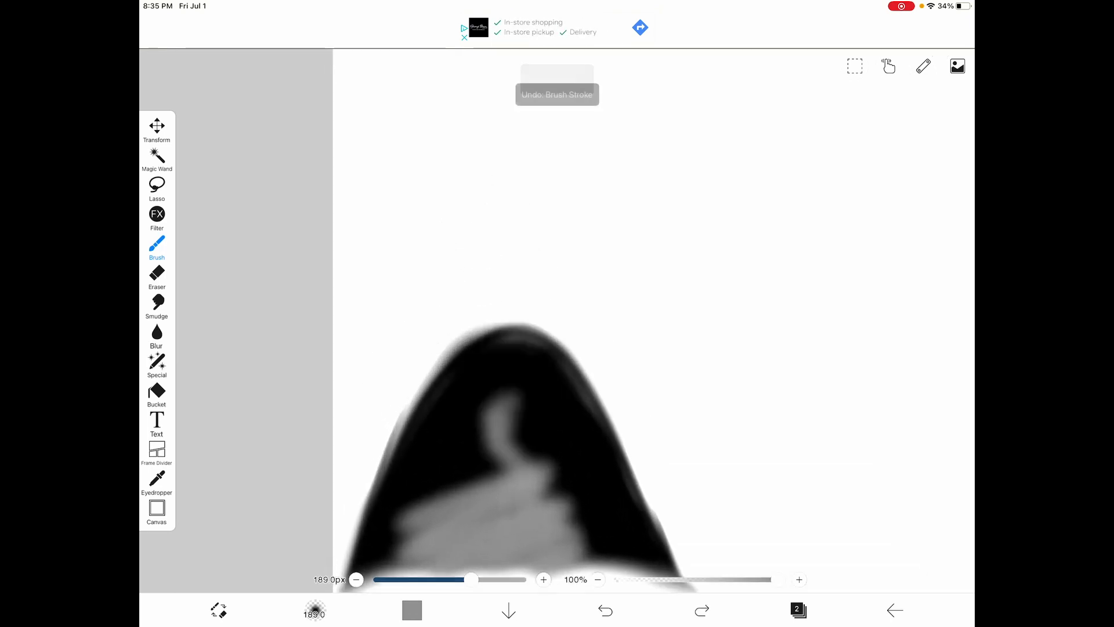
Step: Add a soft gray dab near the shape's peak and set the canvas background to the light transparency checkerboard
click(534, 322)
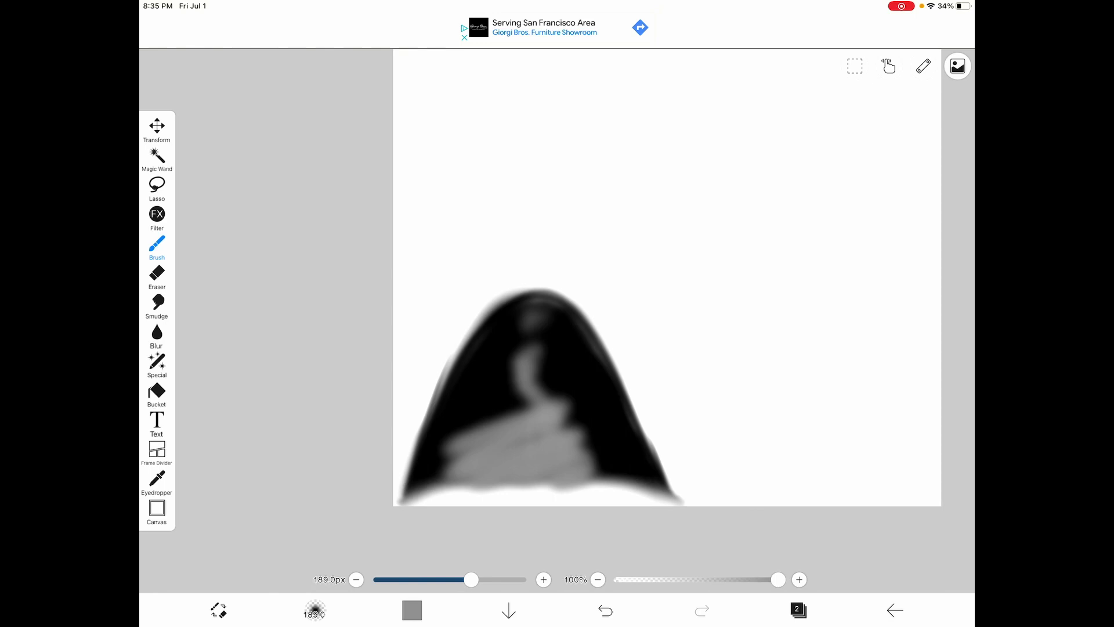
scroll(667, 276, up, 1)
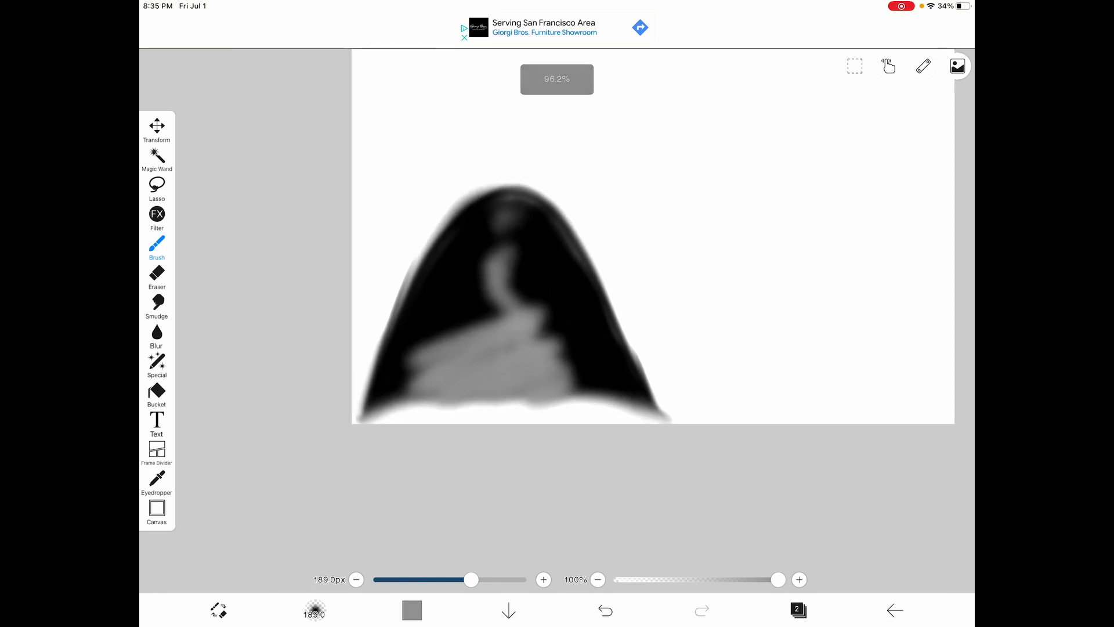
click(798, 610)
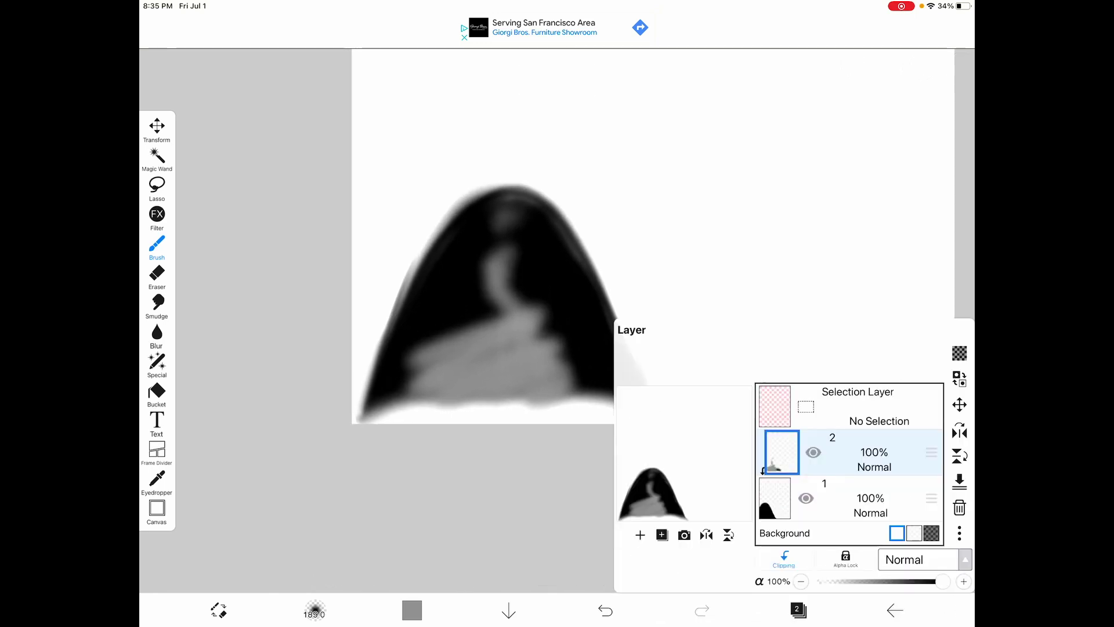
click(913, 533)
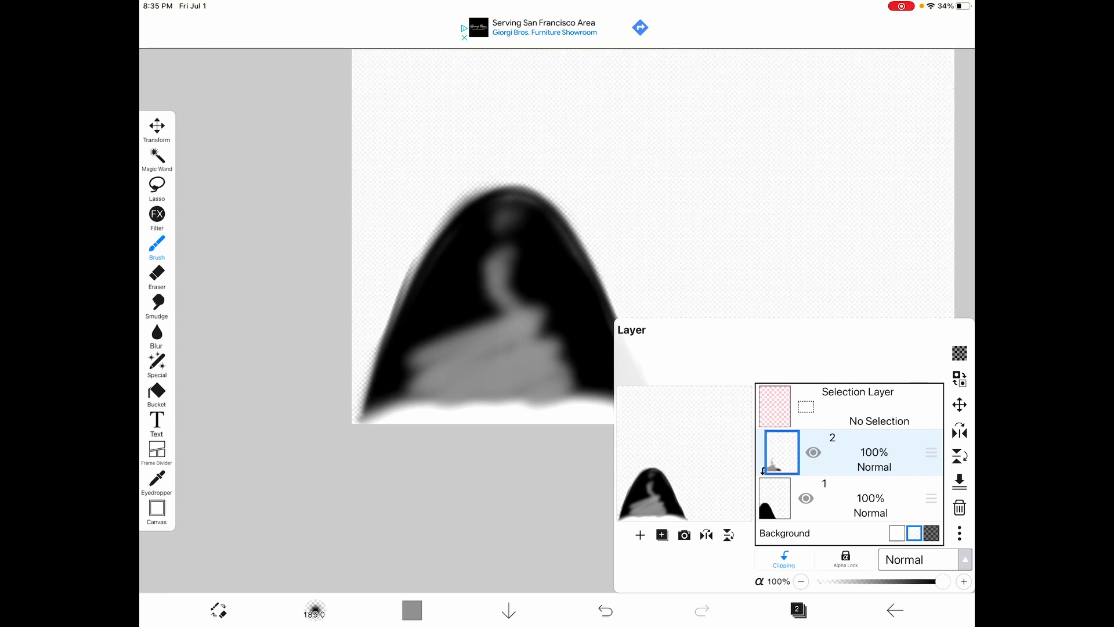
click(799, 609)
Step: Airbrush overlapping mid-gray, dark gray and lighter gray patches across the shape's interior to build up cloudy tonal variation
scroll(660, 292, up, 2)
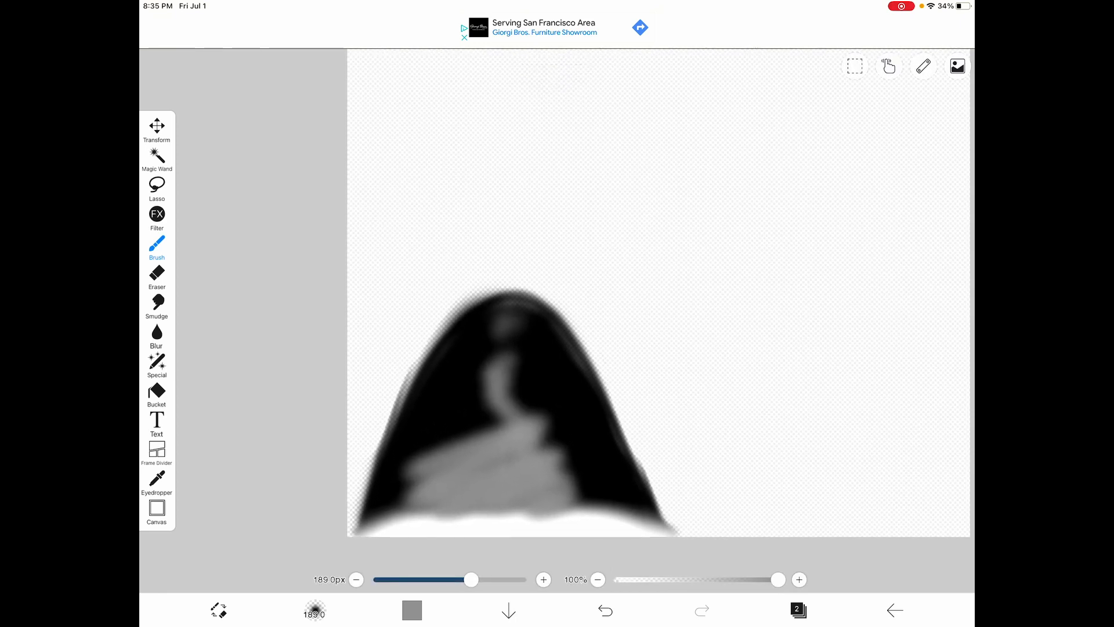
mouse_move(515, 386)
mouse_down()
mouse_move(464, 377)
mouse_move(460, 417)
mouse_move(560, 423)
mouse_move(590, 452)
mouse_up()
scroll(557, 348, up, 2)
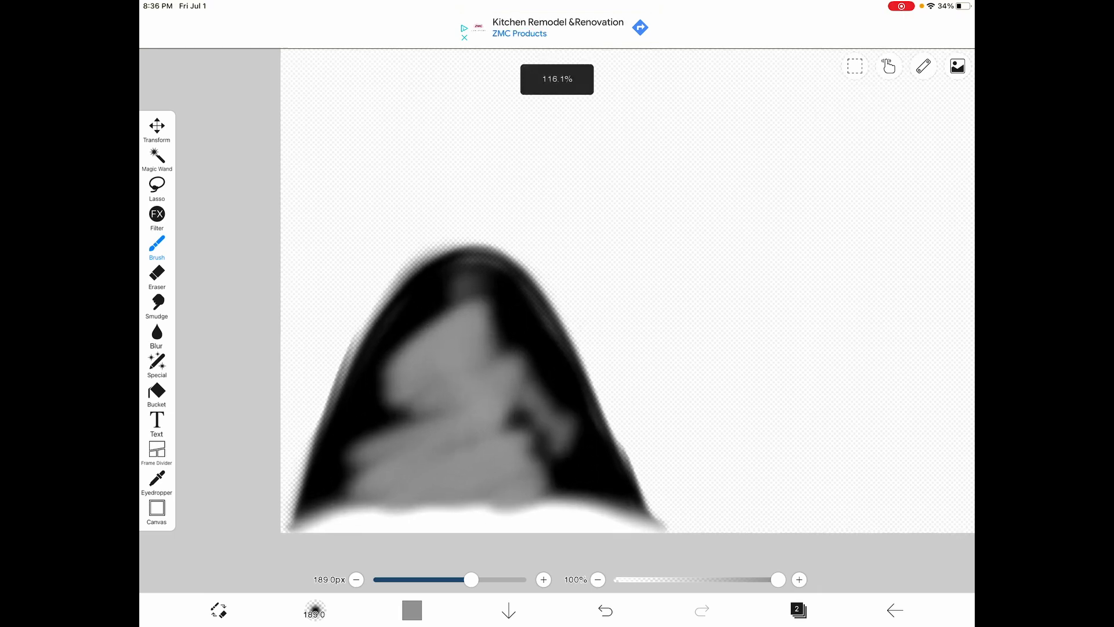
mouse_move(402, 287)
mouse_down()
mouse_move(483, 299)
mouse_move(493, 311)
mouse_move(443, 323)
mouse_move(473, 331)
mouse_move(545, 399)
mouse_up()
mouse_move(365, 347)
mouse_down()
mouse_move(373, 390)
mouse_move(398, 393)
mouse_move(357, 414)
mouse_move(398, 311)
mouse_move(426, 285)
mouse_up()
drag(501, 428, 548, 457)
scroll(453, 371, down, 3)
scroll(453, 371, up, 3)
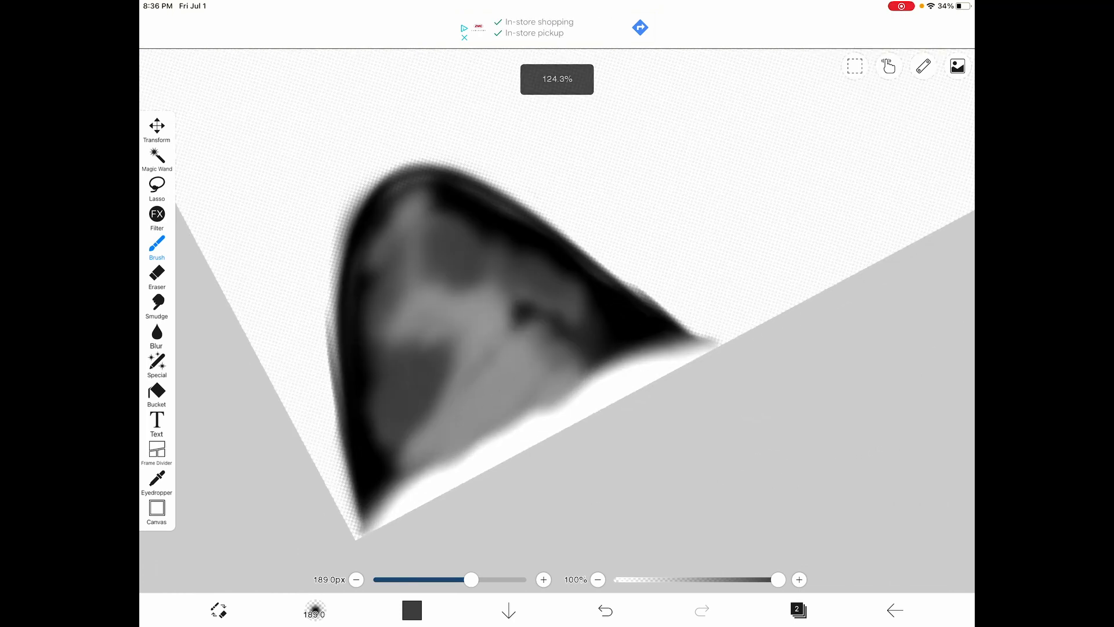
drag(531, 410, 522, 390)
scroll(522, 348, down, 1)
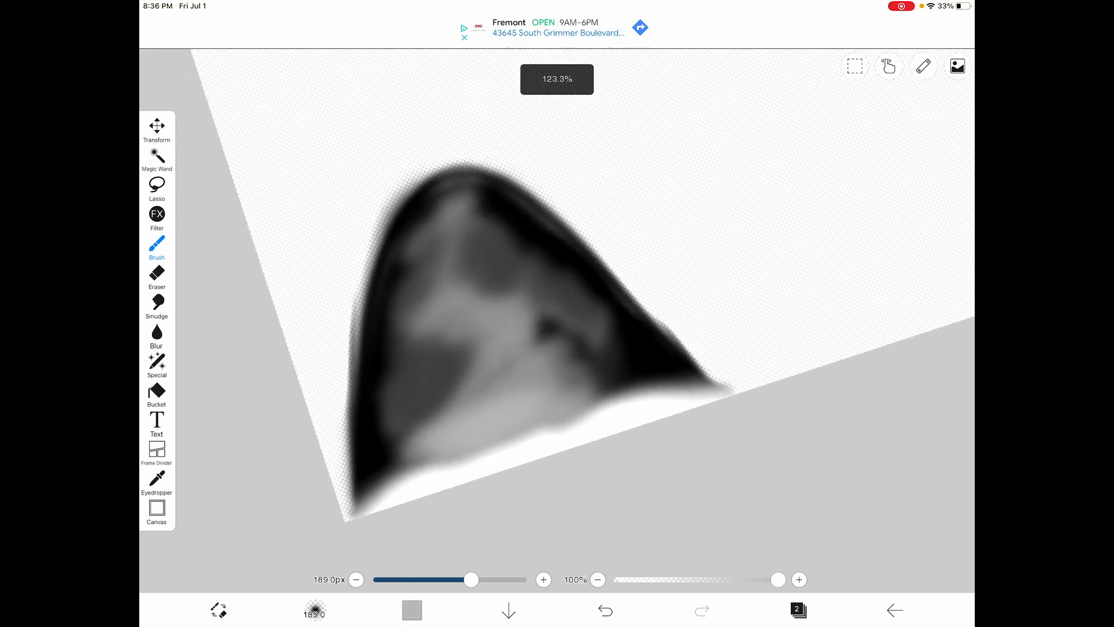
click(314, 610)
scroll(281, 374, down, 15)
scroll(281, 375, up, 15)
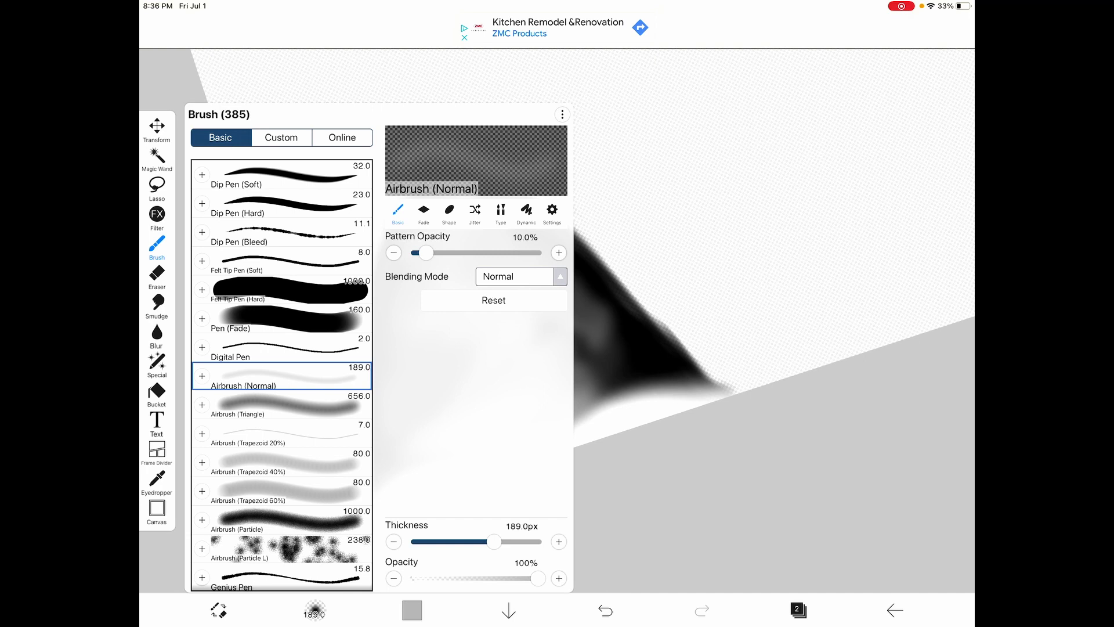
scroll(282, 374, down, 1)
scroll(282, 375, up, 1)
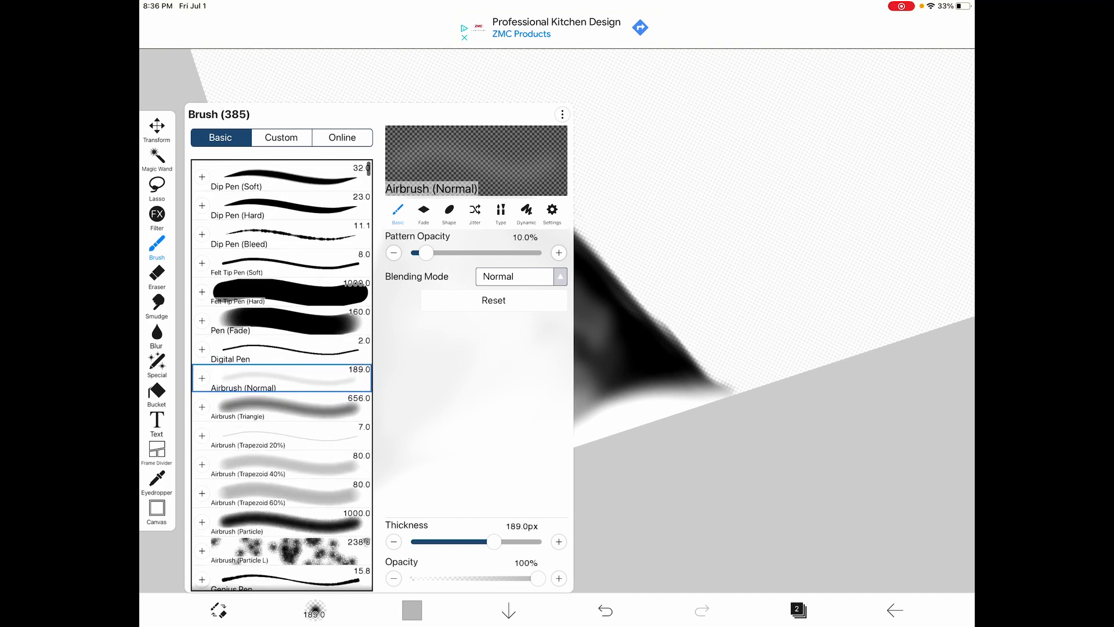
scroll(501, 338, up, 1)
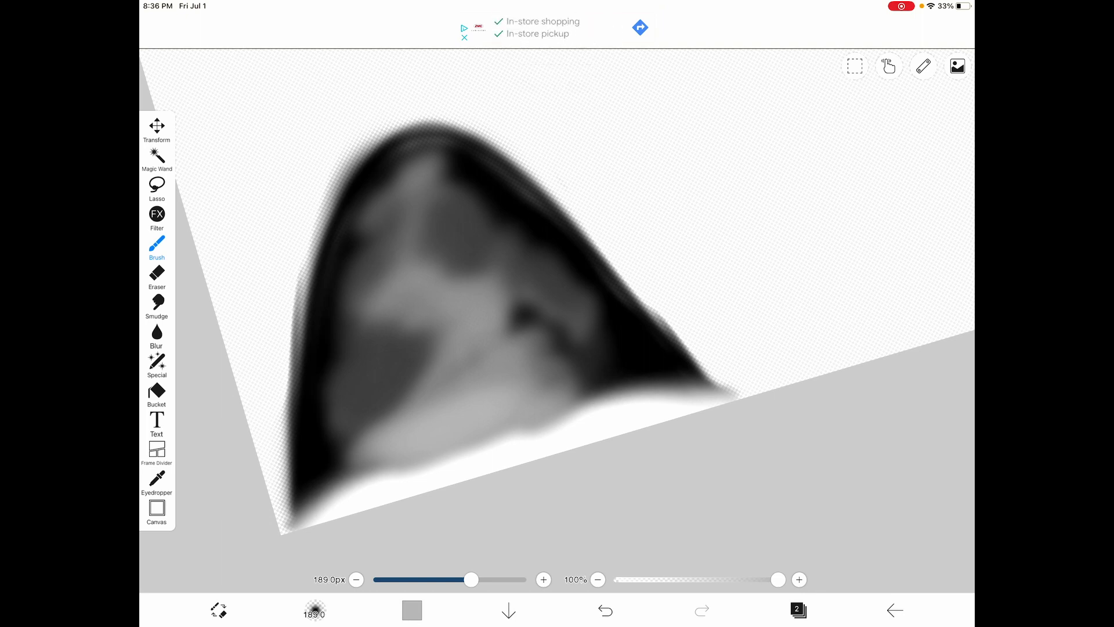
Step: Add a third layer clipped to the mask and set its blending mode to Multiply
click(798, 609)
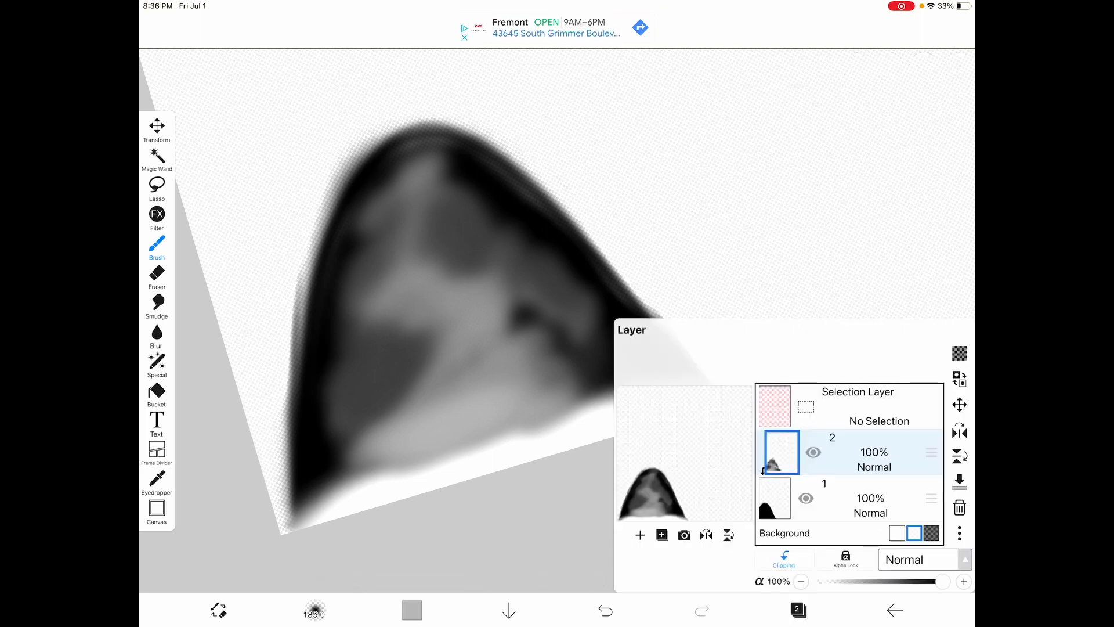
click(640, 535)
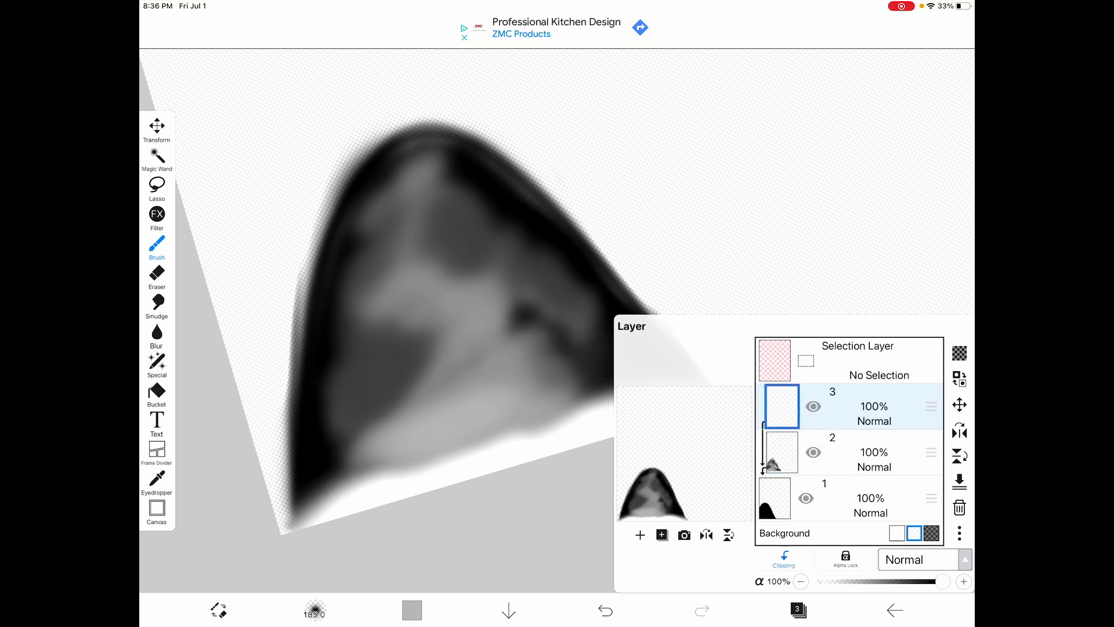
click(920, 559)
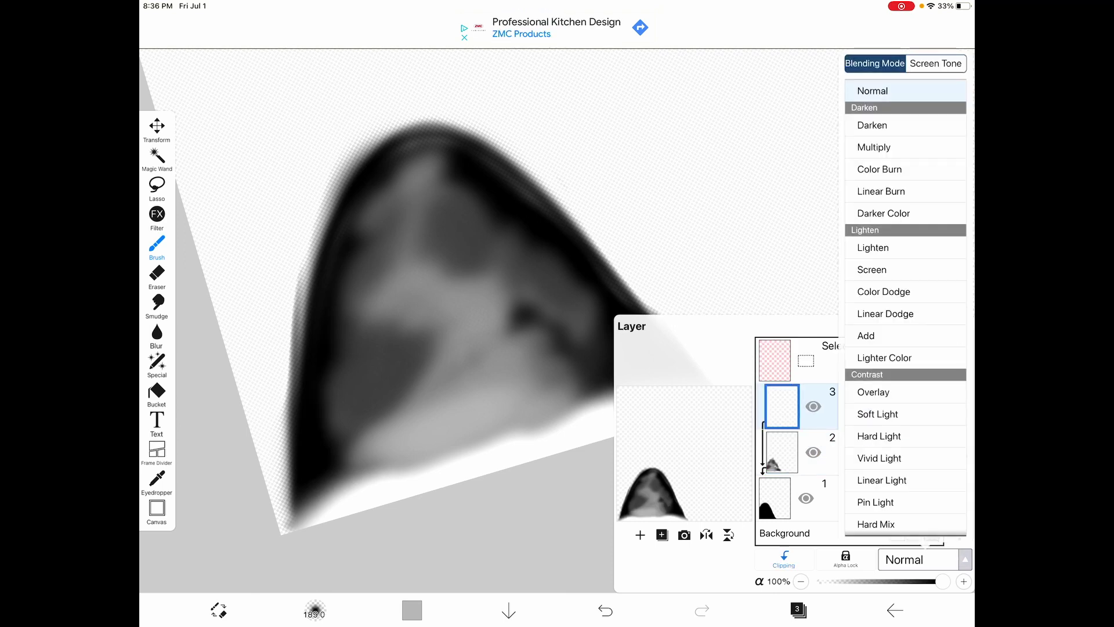
click(873, 147)
click(797, 610)
Step: Try gray Multiply strokes along the shape's edges and base on layer 3, undoing each one
click(797, 609)
mouse_move(423, 151)
mouse_down()
mouse_move(348, 284)
mouse_move(326, 404)
mouse_move(468, 435)
mouse_move(455, 472)
mouse_move(308, 516)
mouse_up()
click(605, 610)
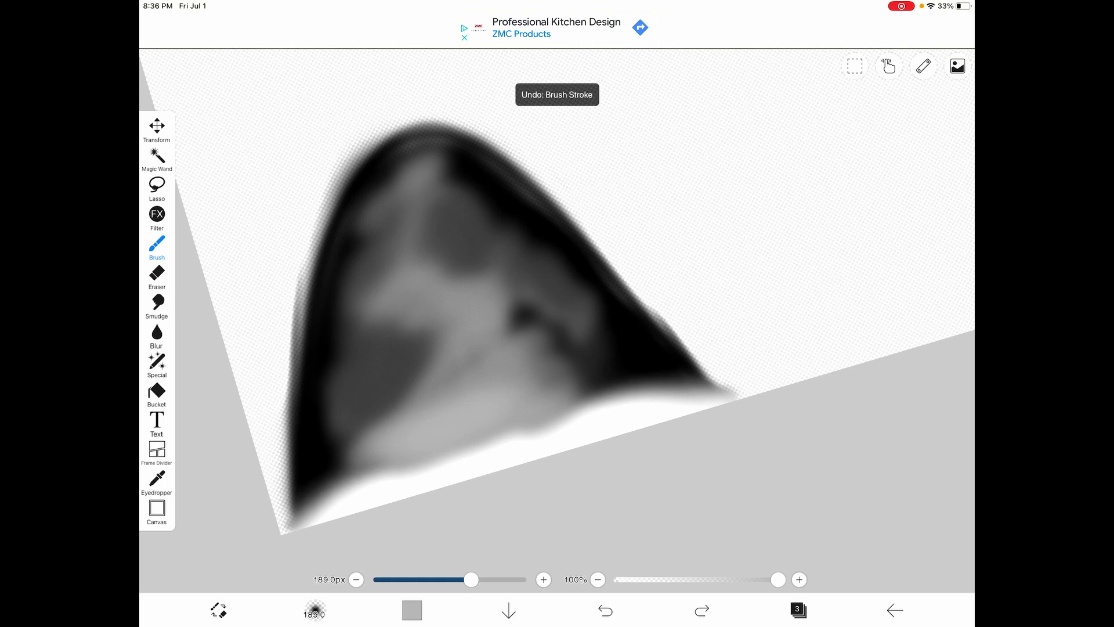
click(798, 610)
click(799, 609)
mouse_move(539, 371)
mouse_down()
mouse_move(502, 398)
mouse_move(442, 507)
mouse_move(667, 418)
mouse_up()
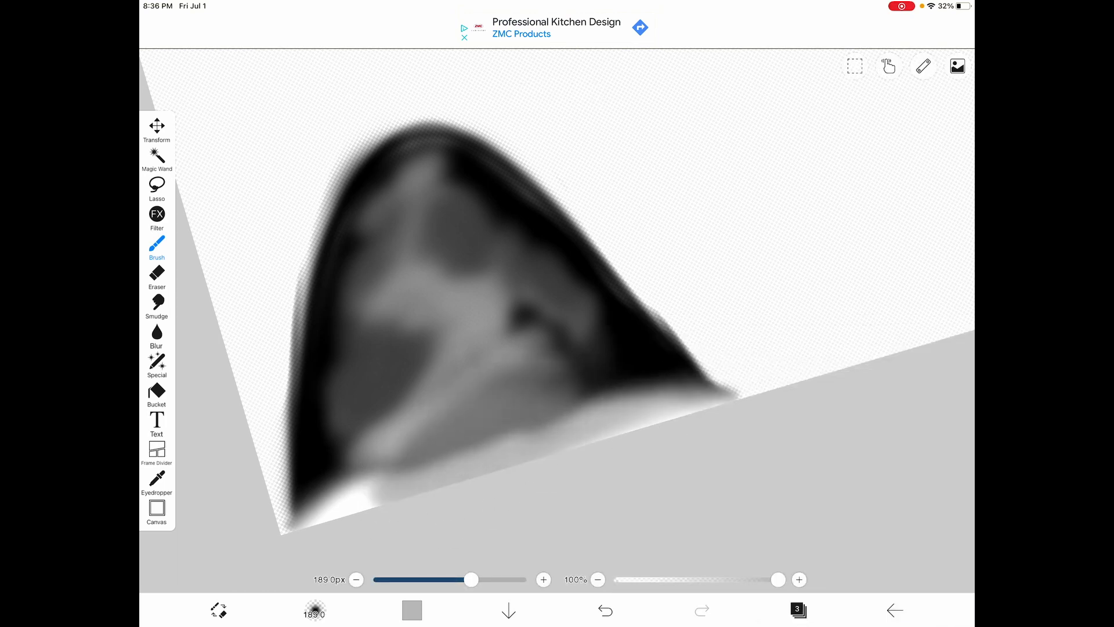
click(605, 610)
mouse_move(497, 183)
mouse_down()
mouse_move(617, 298)
mouse_move(736, 313)
mouse_up()
click(605, 610)
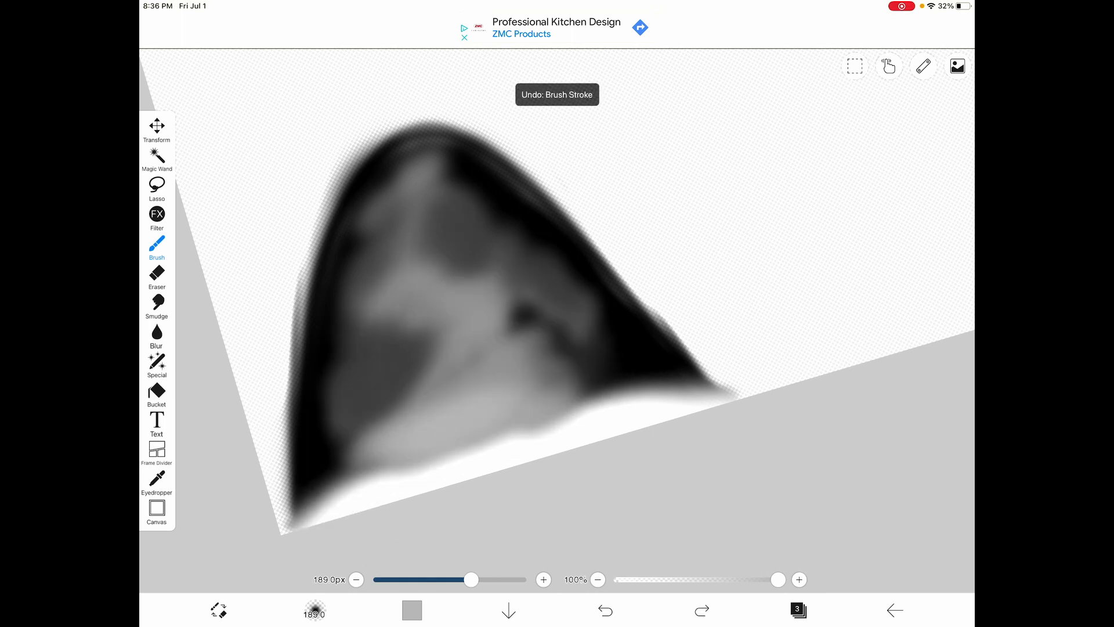
Step: Try the Add blending mode on layer 3 with gray strokes over the lower part of the shape, and undo the strokes
click(798, 609)
click(918, 559)
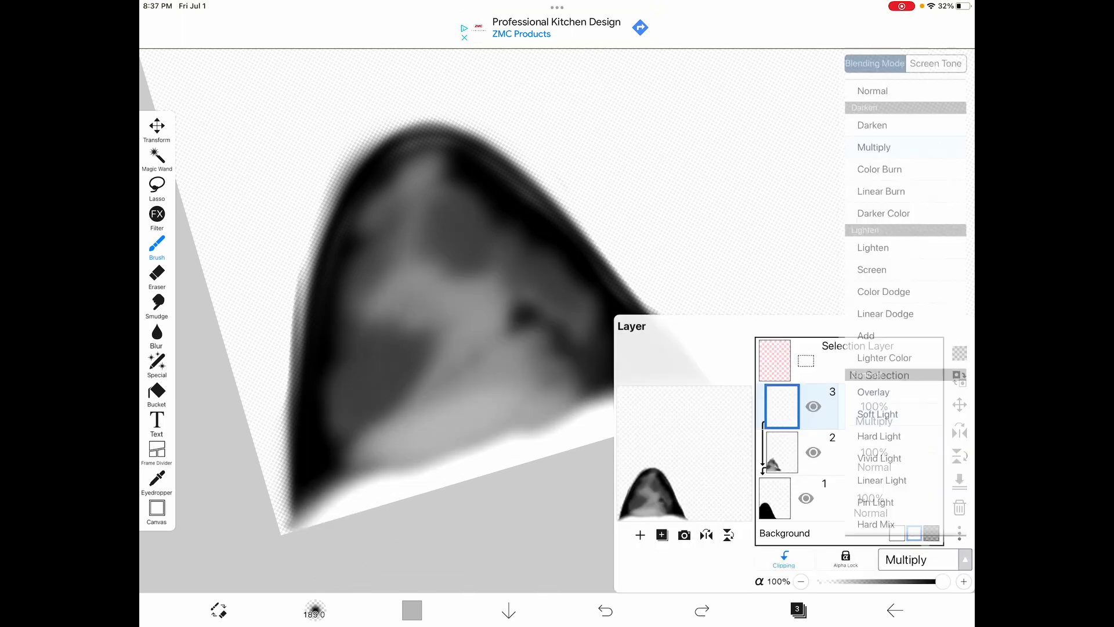
click(905, 336)
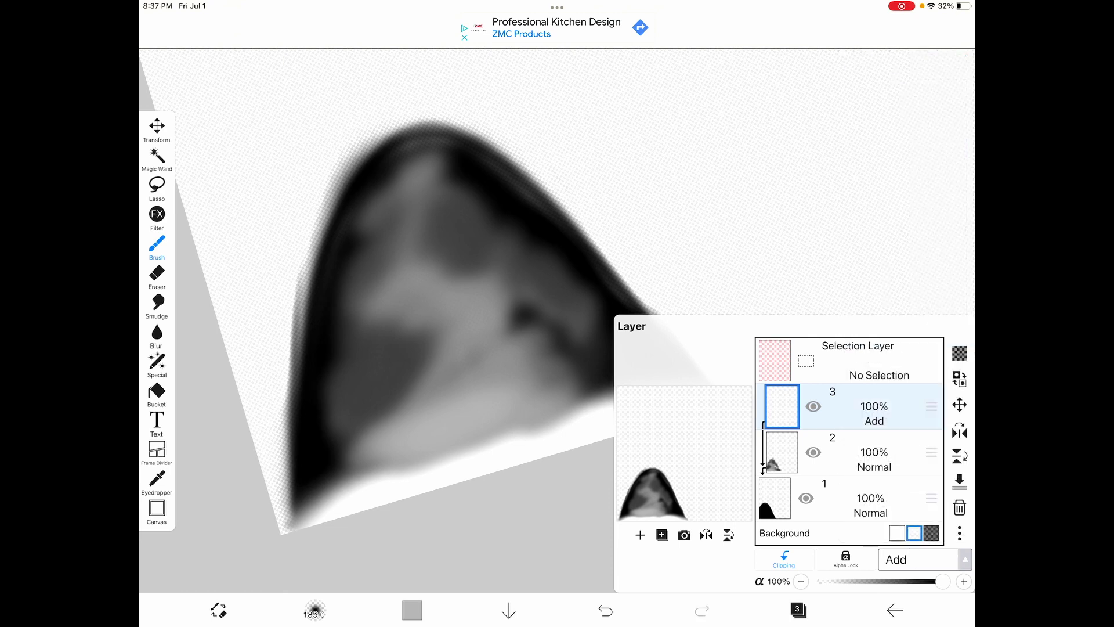
click(799, 610)
mouse_move(450, 449)
mouse_down()
mouse_move(462, 432)
mouse_move(548, 395)
mouse_up()
mouse_move(410, 465)
mouse_down()
mouse_move(603, 388)
mouse_move(455, 392)
mouse_move(445, 353)
mouse_move(461, 340)
mouse_up()
click(605, 610)
Step: Set layer 3's blending mode back to Multiply
click(798, 609)
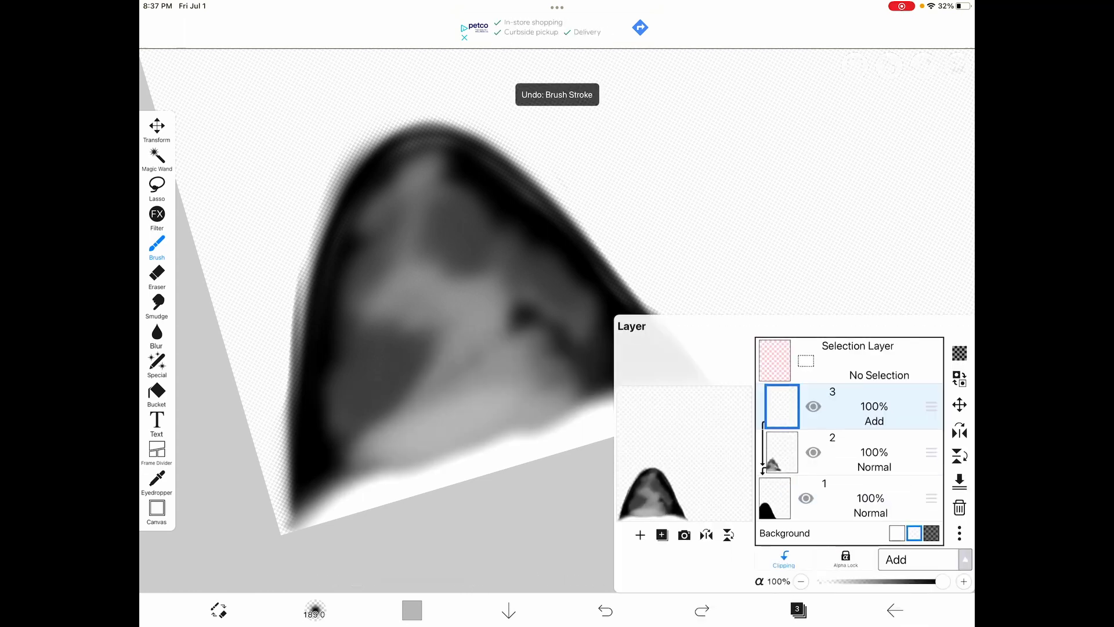
click(918, 559)
click(874, 120)
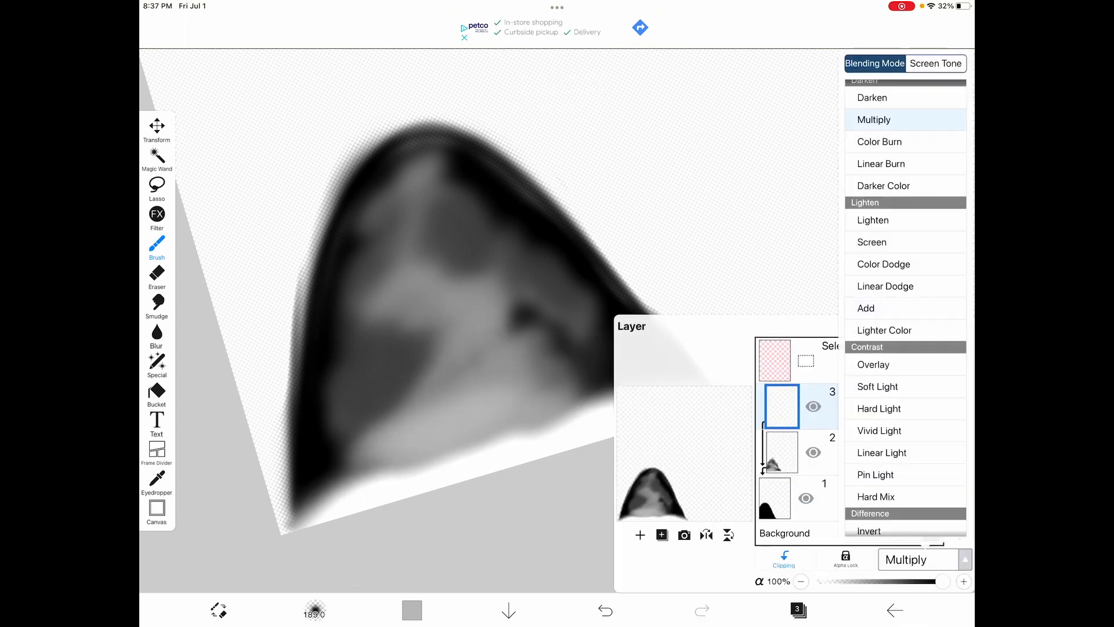
Step: On layer 2, brighten the shape's base with soft white strokes at 189 and 233 px, and blend above it with 158 px gray
click(781, 452)
click(782, 452)
click(798, 609)
mouse_move(390, 469)
mouse_down()
mouse_move(542, 415)
mouse_move(552, 391)
mouse_move(451, 369)
mouse_up()
drag(586, 428, 587, 427)
mouse_move(567, 422)
mouse_down()
mouse_move(311, 497)
mouse_move(406, 437)
mouse_move(624, 385)
mouse_move(597, 394)
mouse_up()
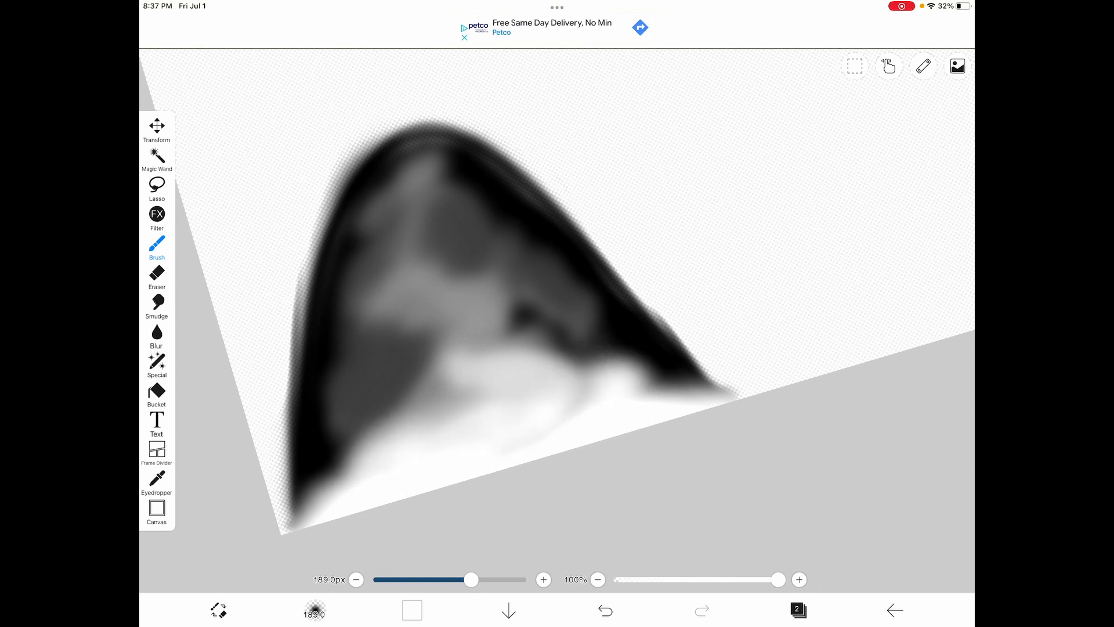
mouse_move(447, 504)
mouse_down()
mouse_move(348, 460)
mouse_move(580, 365)
mouse_move(325, 480)
mouse_move(659, 398)
mouse_move(371, 458)
mouse_up()
mouse_move(615, 348)
mouse_down()
mouse_move(529, 320)
mouse_move(400, 348)
mouse_move(433, 342)
mouse_up()
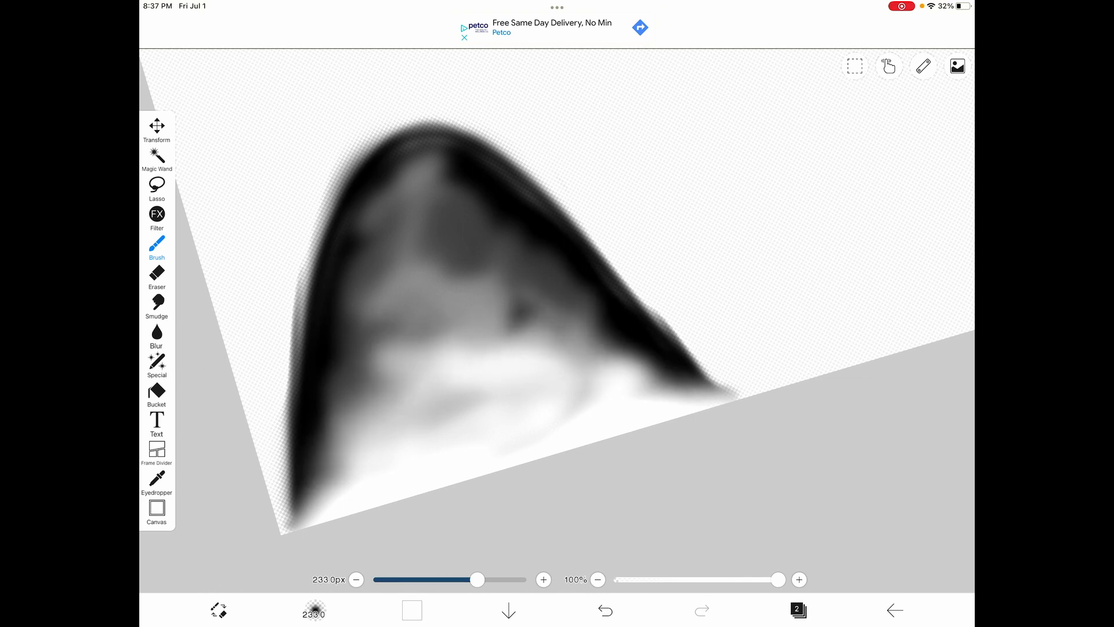
click(444, 306)
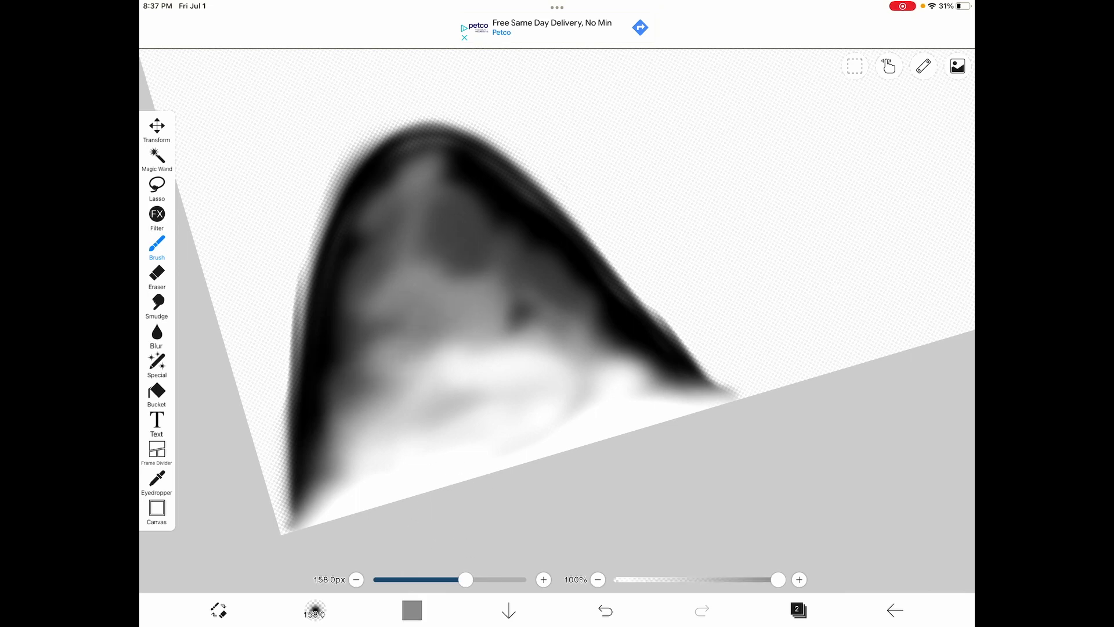
mouse_move(464, 341)
mouse_down()
mouse_move(594, 373)
mouse_move(445, 348)
mouse_up()
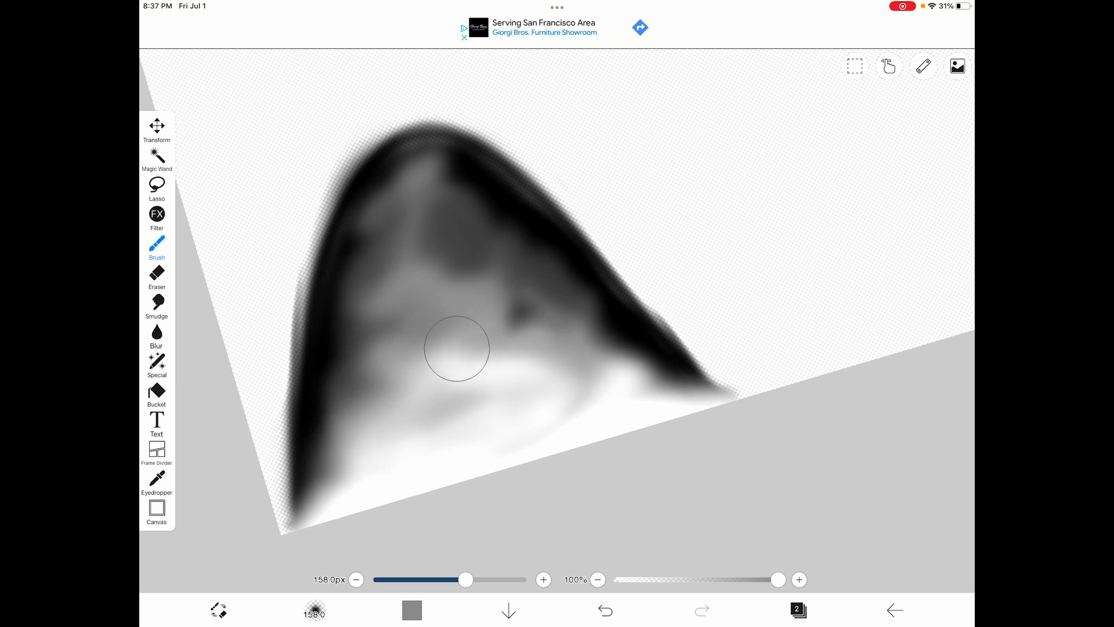
Step: Darken the shape's tip and upper inner edges on layer 2 with soft black strokes at 158 and 210 px
scroll(557, 319, up, 2)
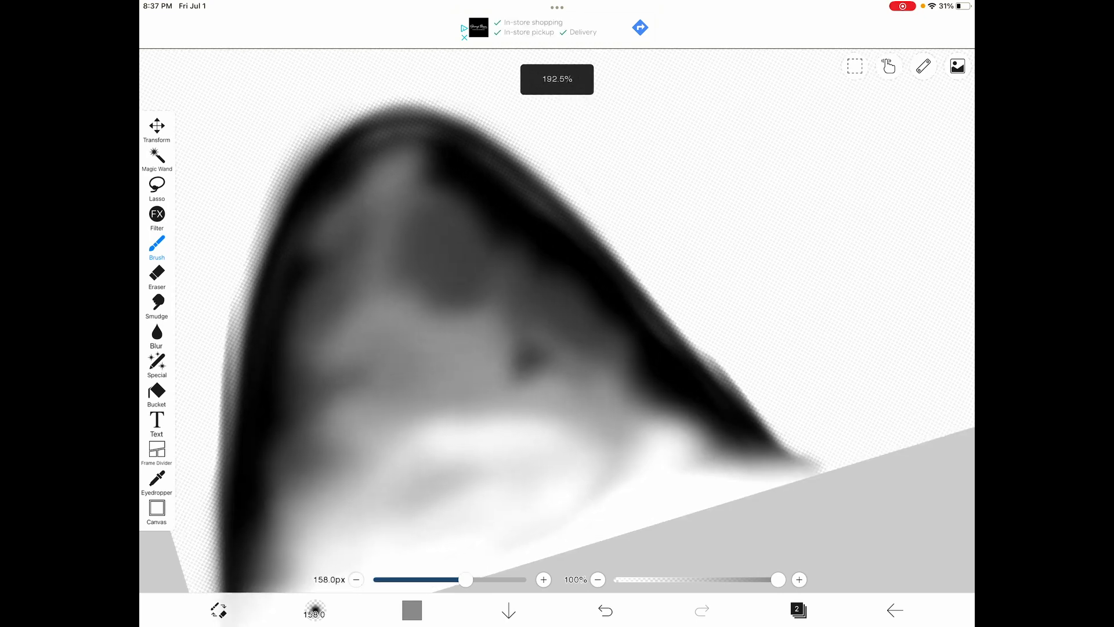
click(512, 201)
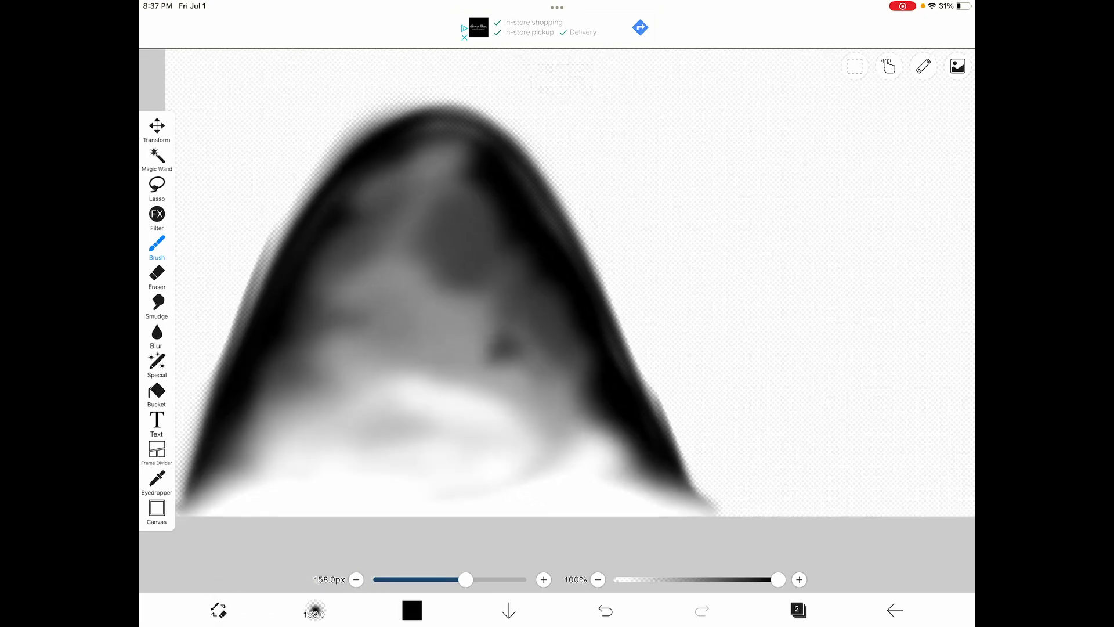
drag(458, 133, 508, 173)
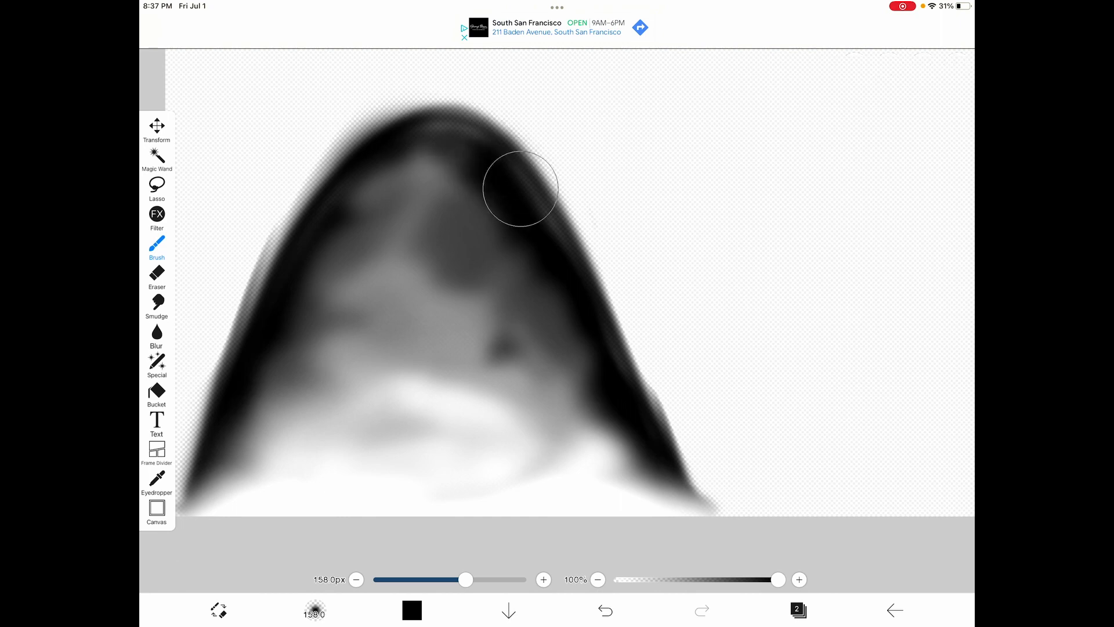
middle_drag(452, 290, 554, 325)
mouse_move(571, 226)
mouse_down()
mouse_move(469, 219)
mouse_move(438, 249)
mouse_up()
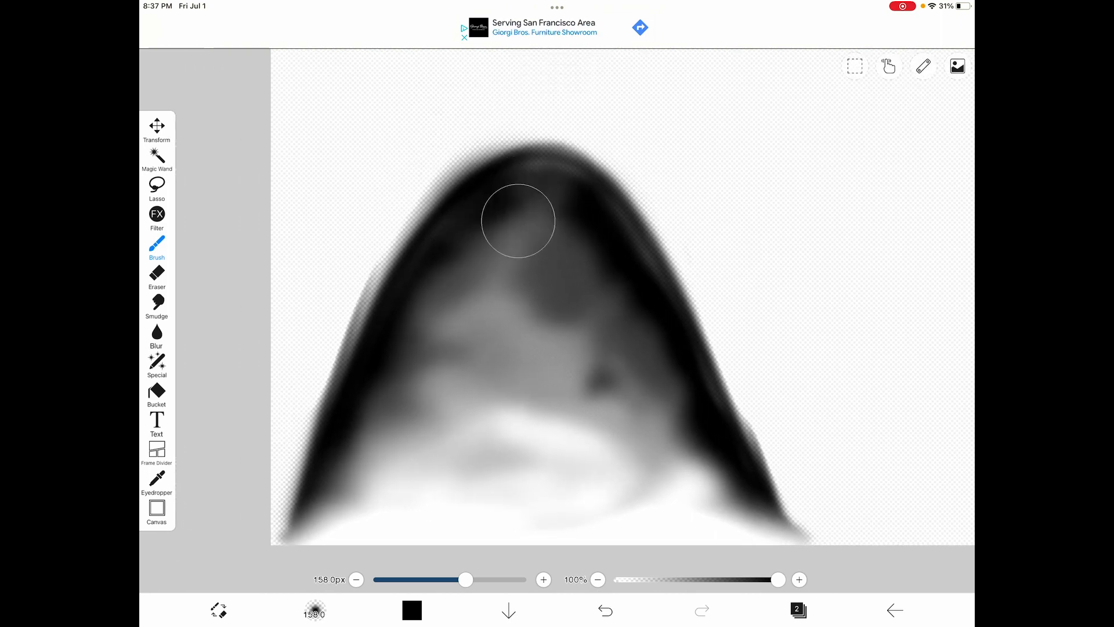
drag(509, 216, 525, 238)
drag(473, 579, 474, 579)
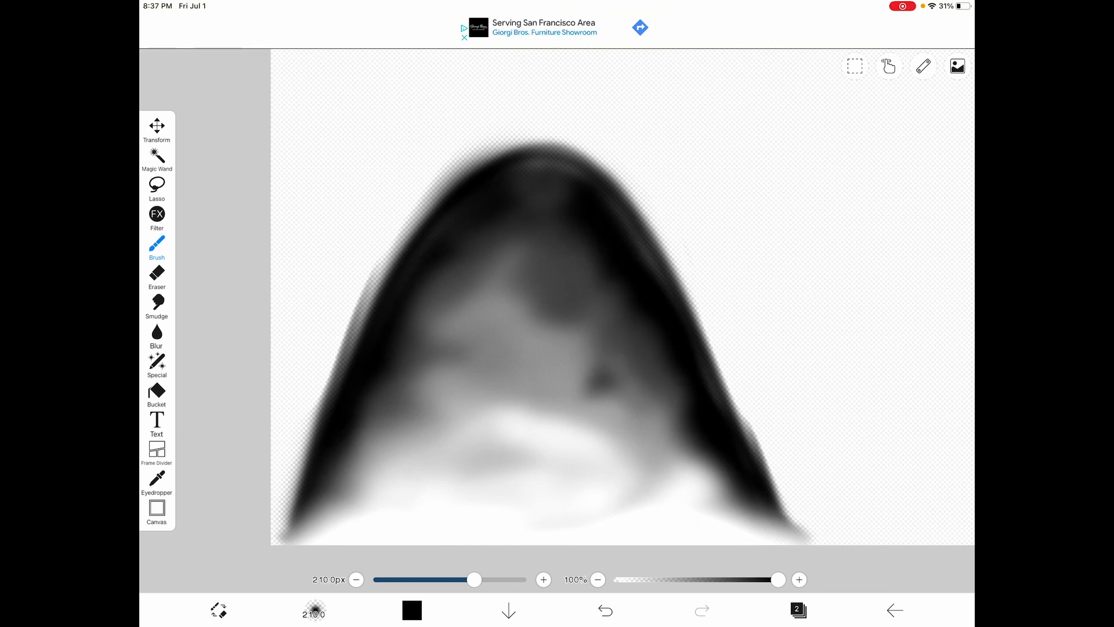
mouse_move(433, 284)
mouse_down()
mouse_move(429, 307)
mouse_move(478, 311)
mouse_up()
Step: Cover the small dark spot and blend the middle of the shape with soft gray strokes at 134 and 236 px
scroll(557, 296, down, 1)
drag(566, 385, 580, 377)
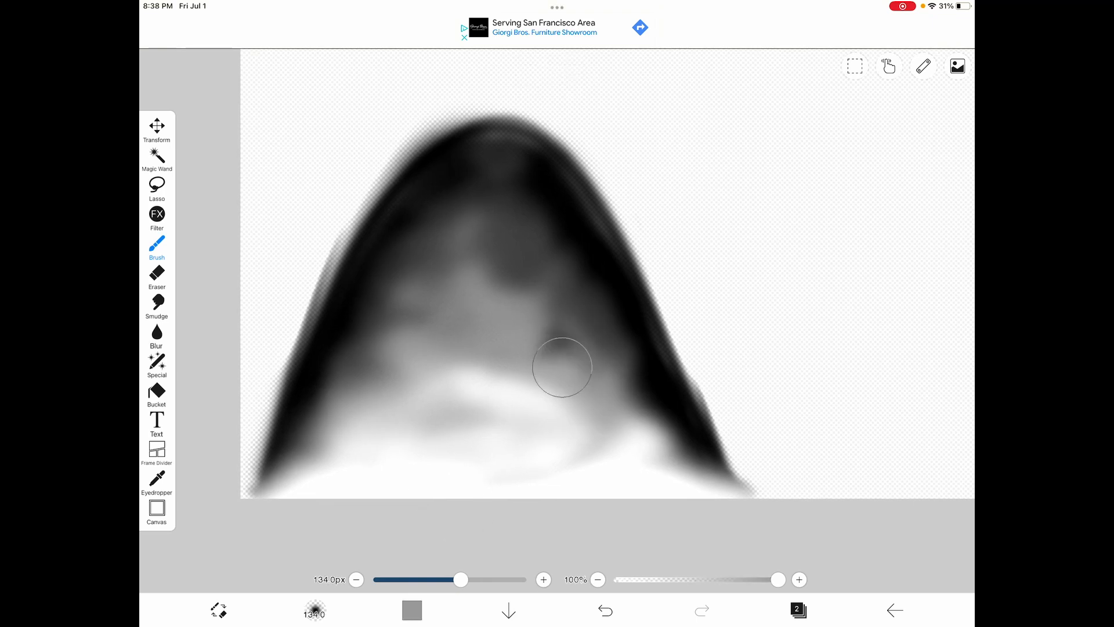
mouse_move(536, 415)
mouse_down()
mouse_move(462, 338)
mouse_move(449, 340)
mouse_move(517, 365)
mouse_move(361, 405)
mouse_move(553, 378)
mouse_move(558, 361)
mouse_move(534, 325)
mouse_up()
mouse_move(449, 506)
mouse_down()
mouse_move(577, 373)
mouse_move(507, 338)
mouse_move(380, 362)
mouse_up()
Step: On Multiply layer 3, shade the shape's left inner edge with a near-black color and a 330 px brush
click(799, 610)
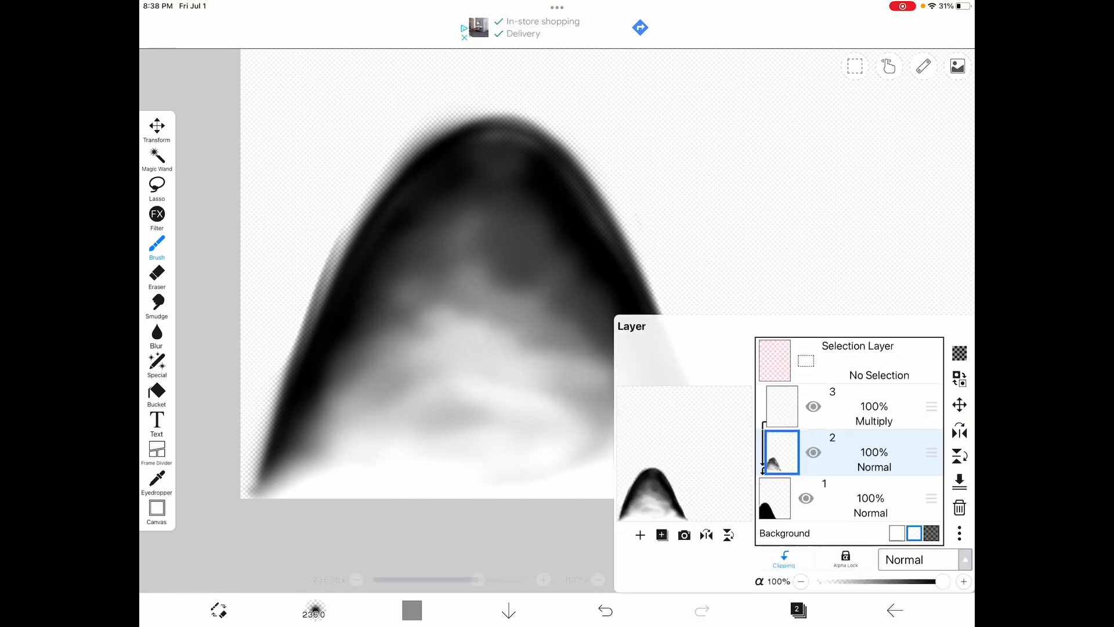
click(875, 413)
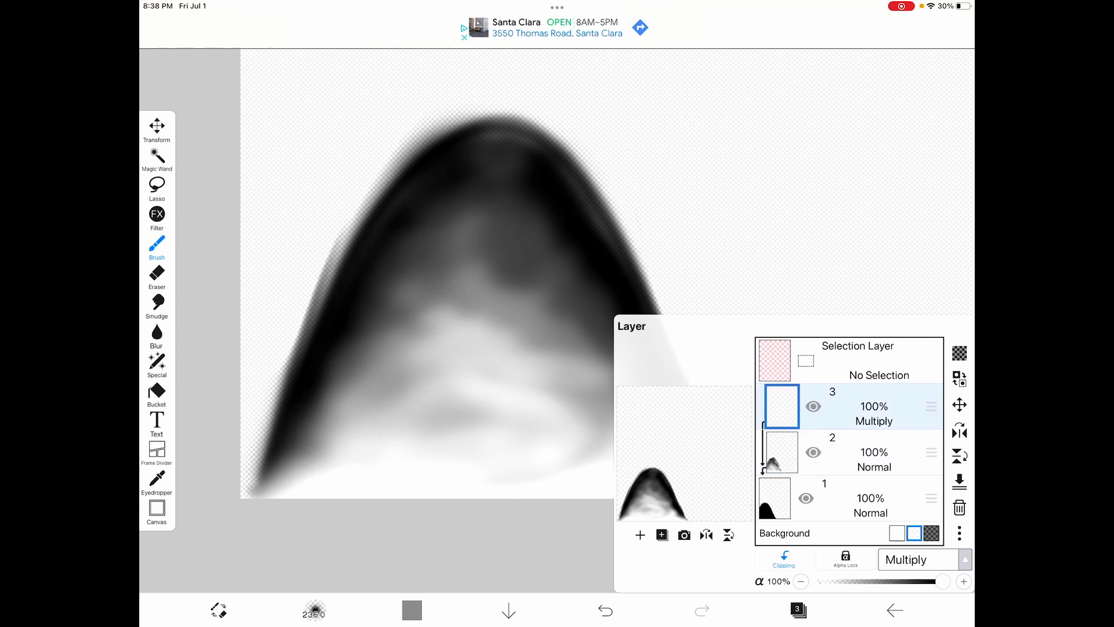
click(798, 610)
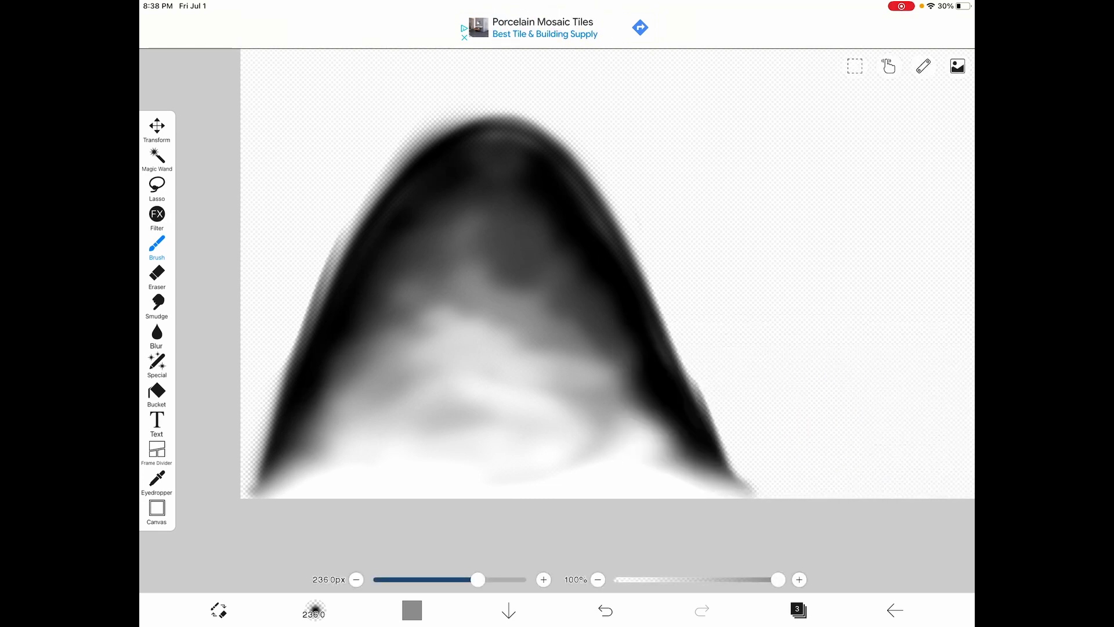
click(412, 610)
drag(458, 306, 437, 328)
click(412, 609)
drag(480, 579, 488, 579)
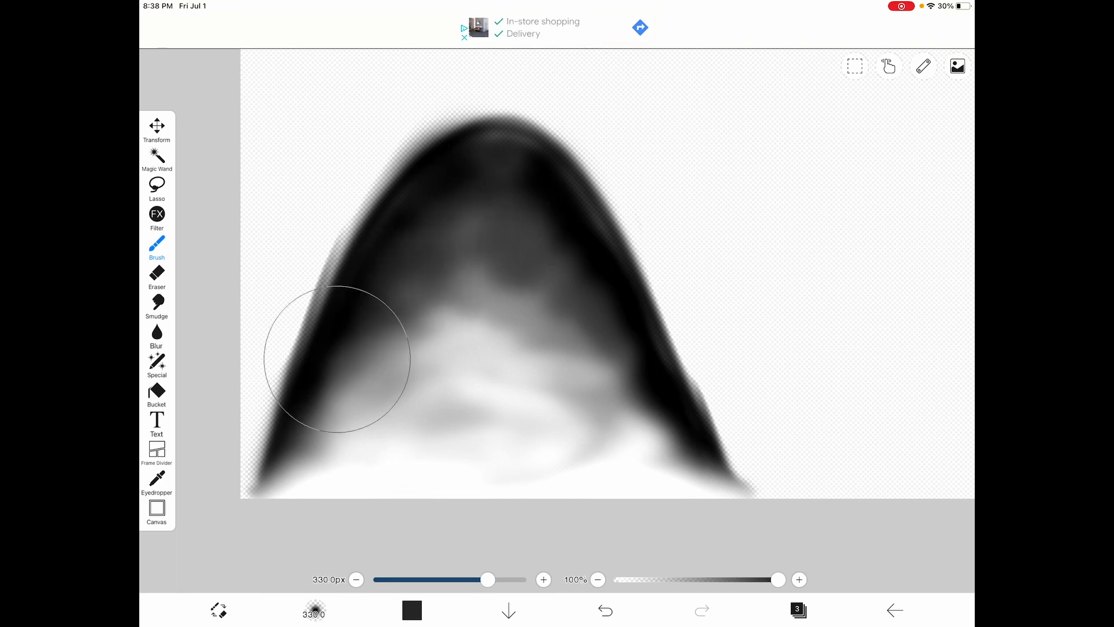